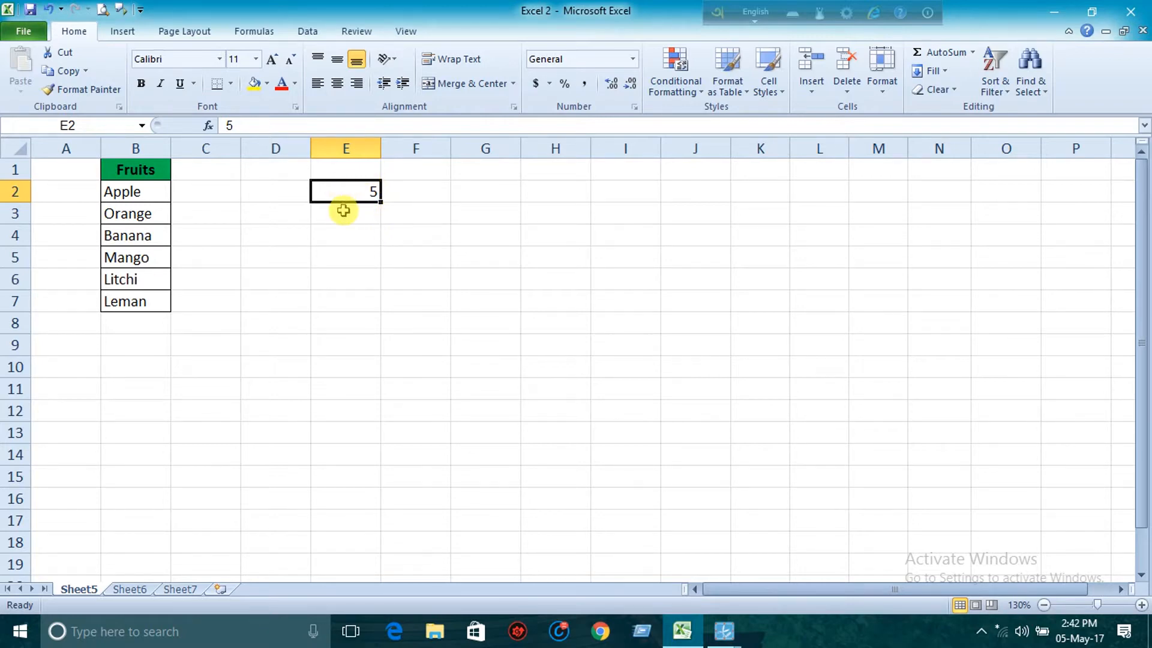
# Autofill the number 5 from E2 down to E11 and change the fill to Fill Series.
pyautogui.click(342, 211)
pyautogui.click(347, 190)
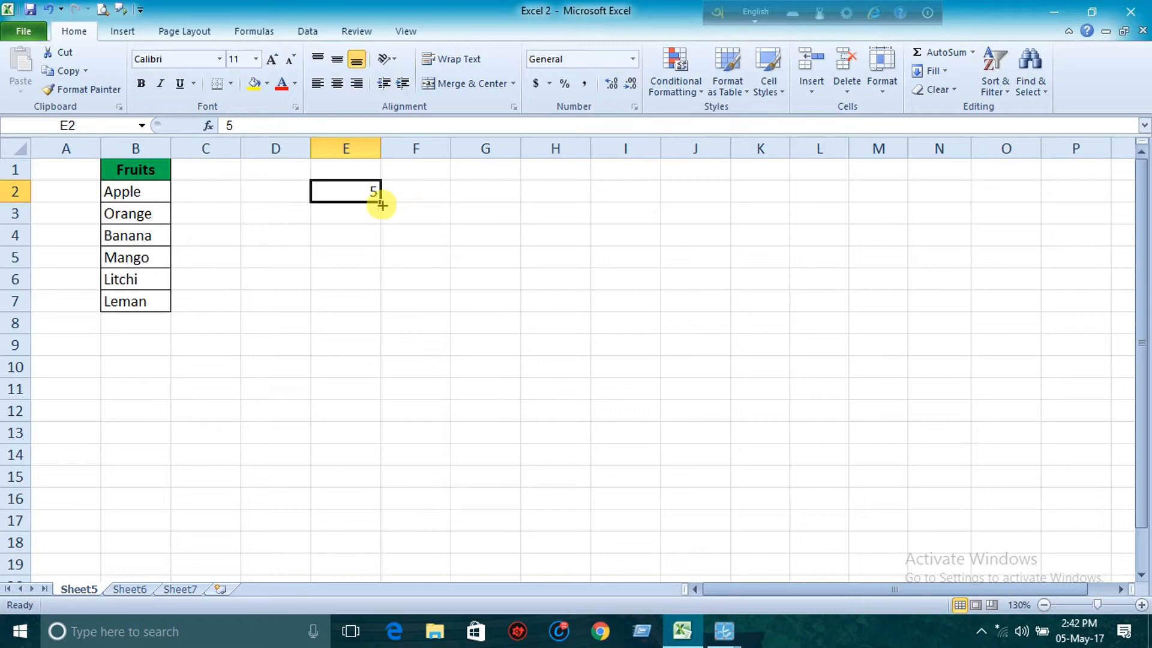
pyautogui.moveTo(382, 205); pyautogui.dragTo(385, 398)
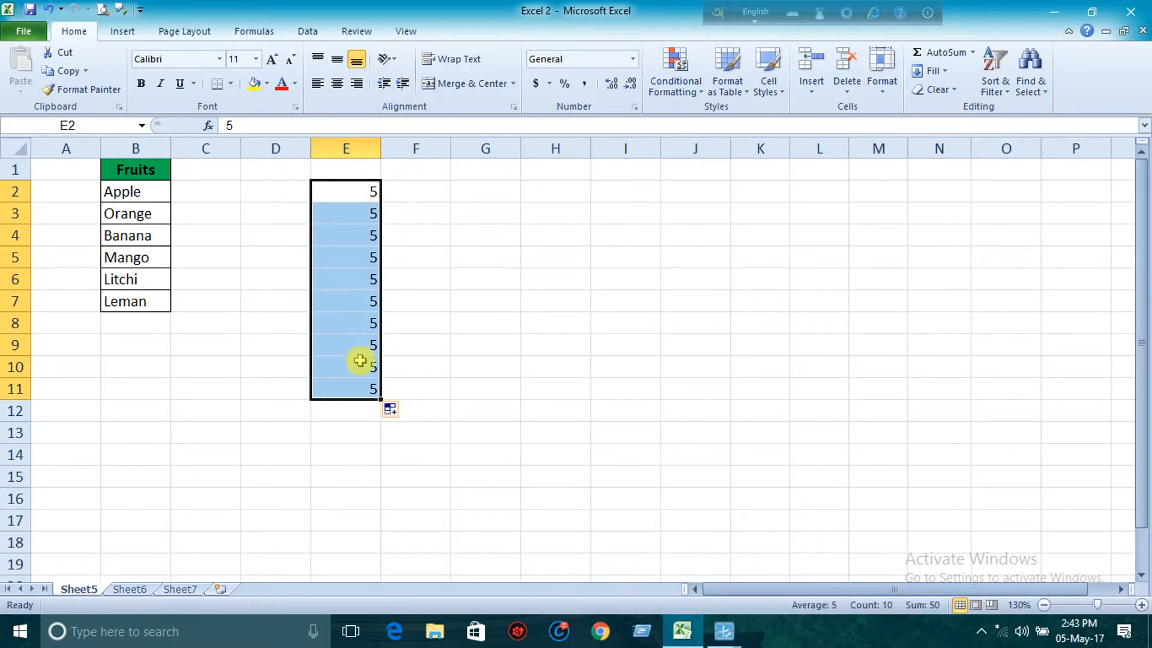
pyautogui.click(399, 414)
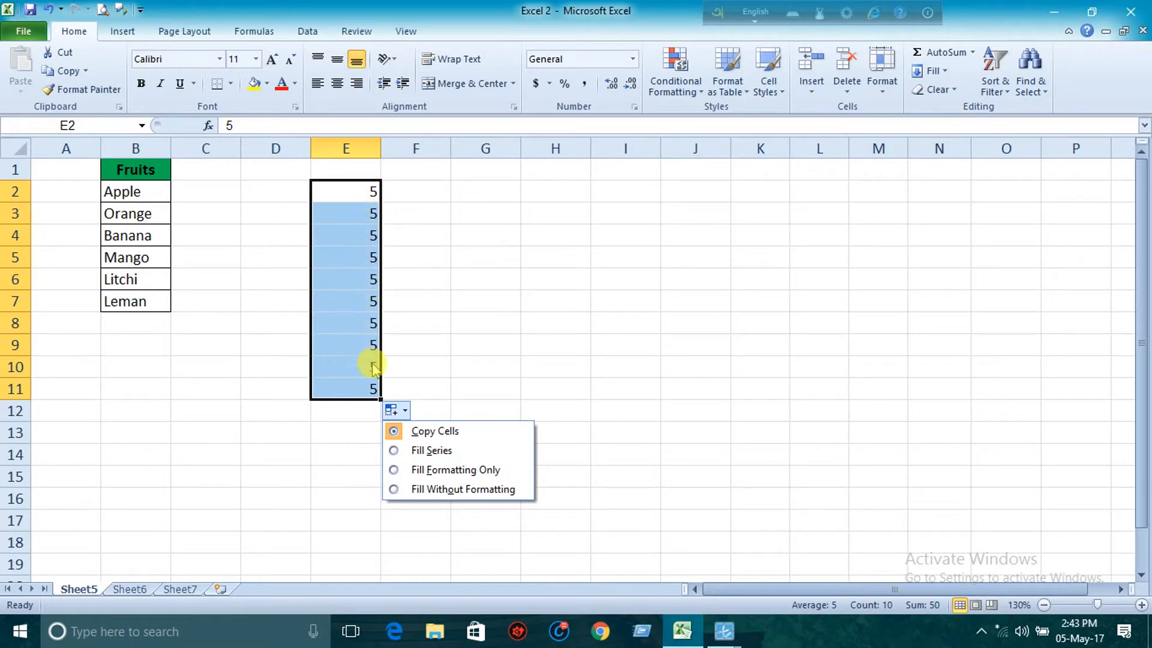
pyautogui.click(396, 452)
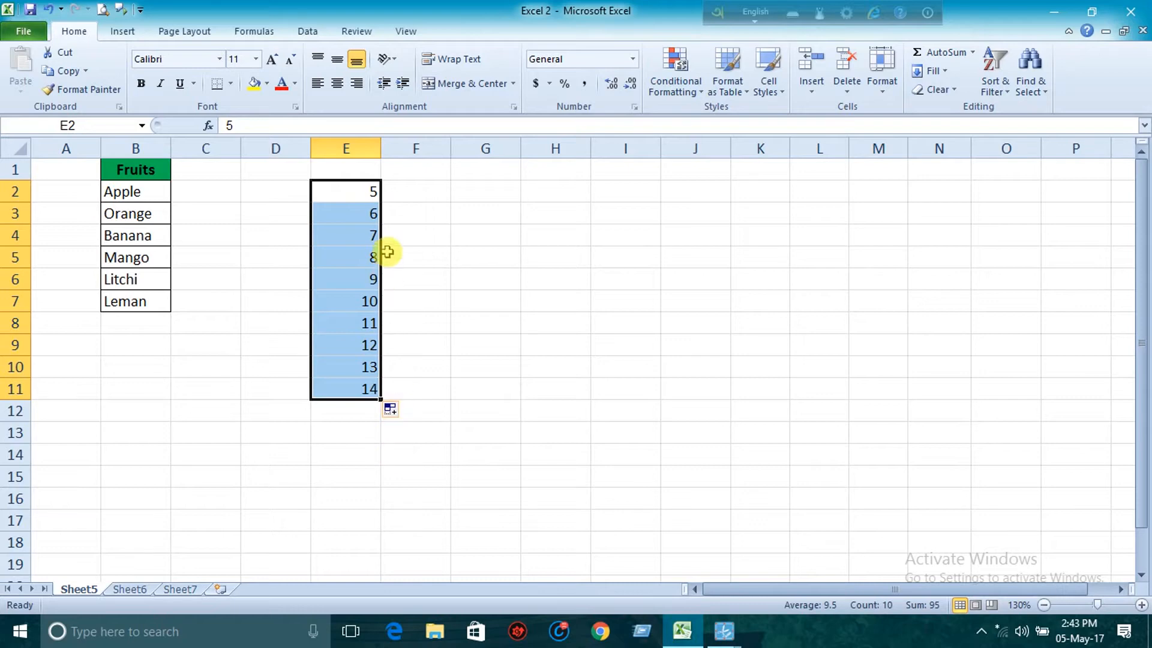
# Review the fill options for E2:E11, close them without a change, and undo the number fill.
pyautogui.click(390, 410)
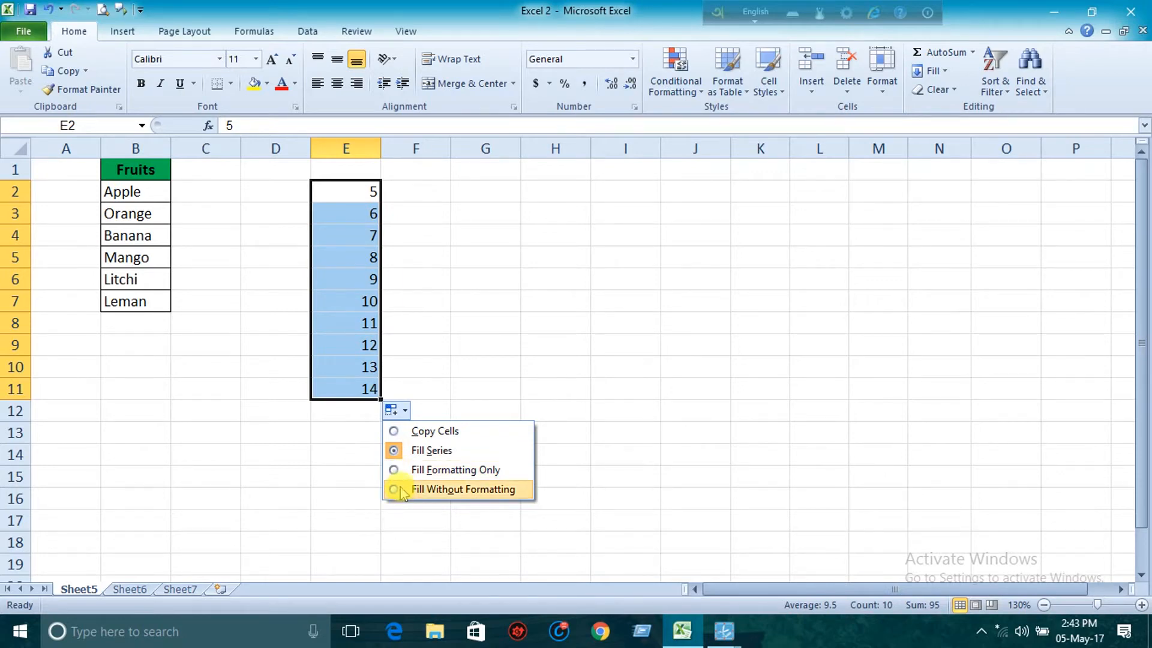
pyautogui.click(421, 343)
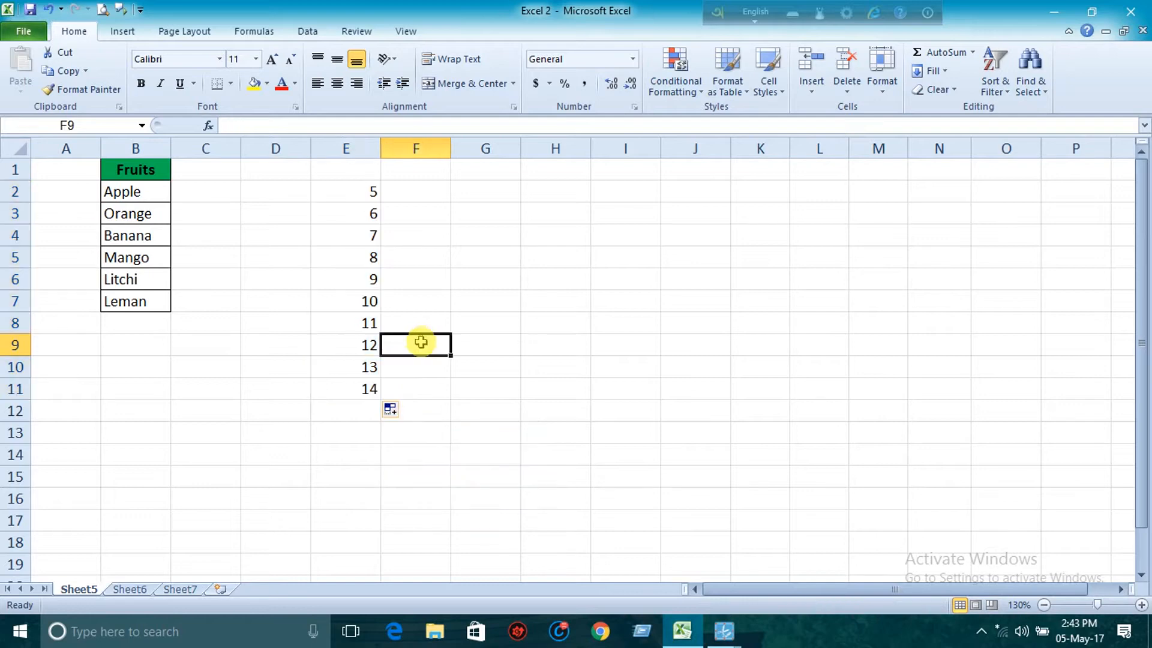
pyautogui.hotkey('ctrl', 'z')
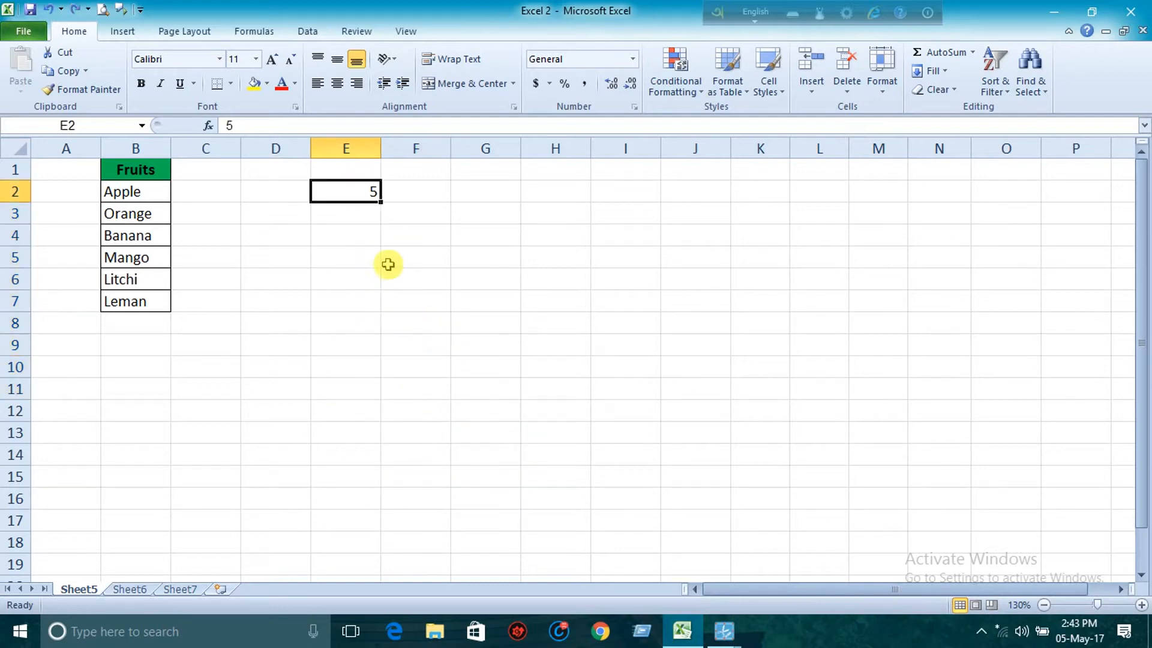
# Apply All Borders and a yellow fill colour to cell E2.
pyautogui.click(230, 83)
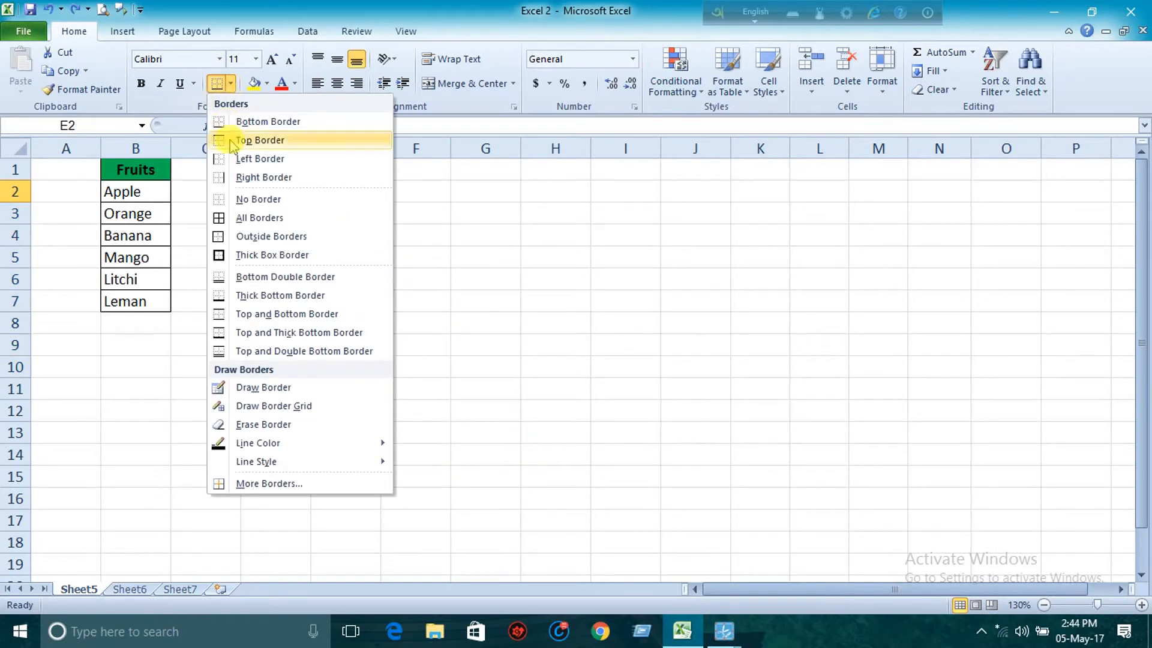
pyautogui.click(223, 218)
pyautogui.click(254, 84)
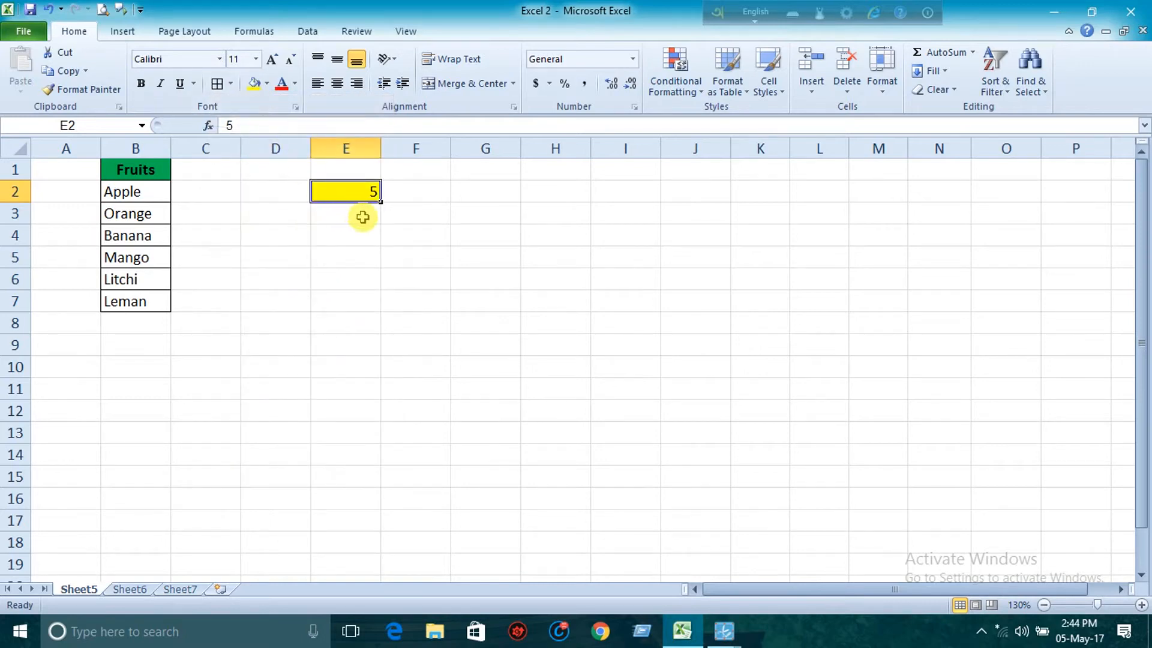
# Autofill the formatted cell E2 down to E12 and change the fill to Fill Series.
pyautogui.moveTo(380, 202); pyautogui.dragTo(391, 416)
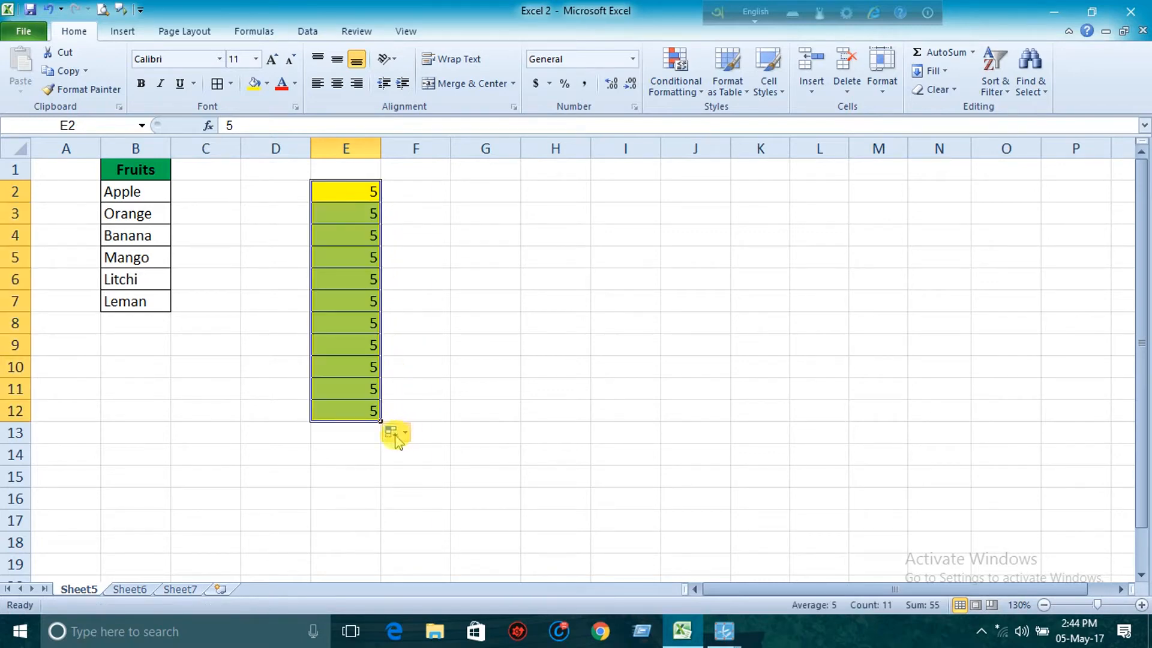
pyautogui.click(395, 435)
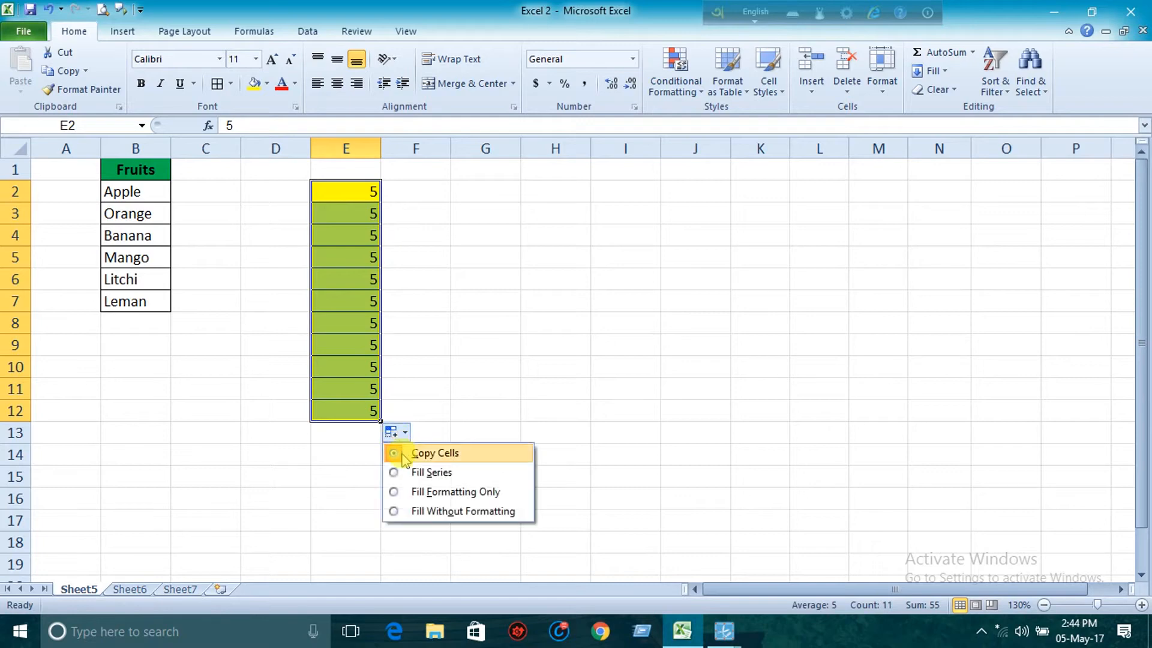
pyautogui.click(405, 473)
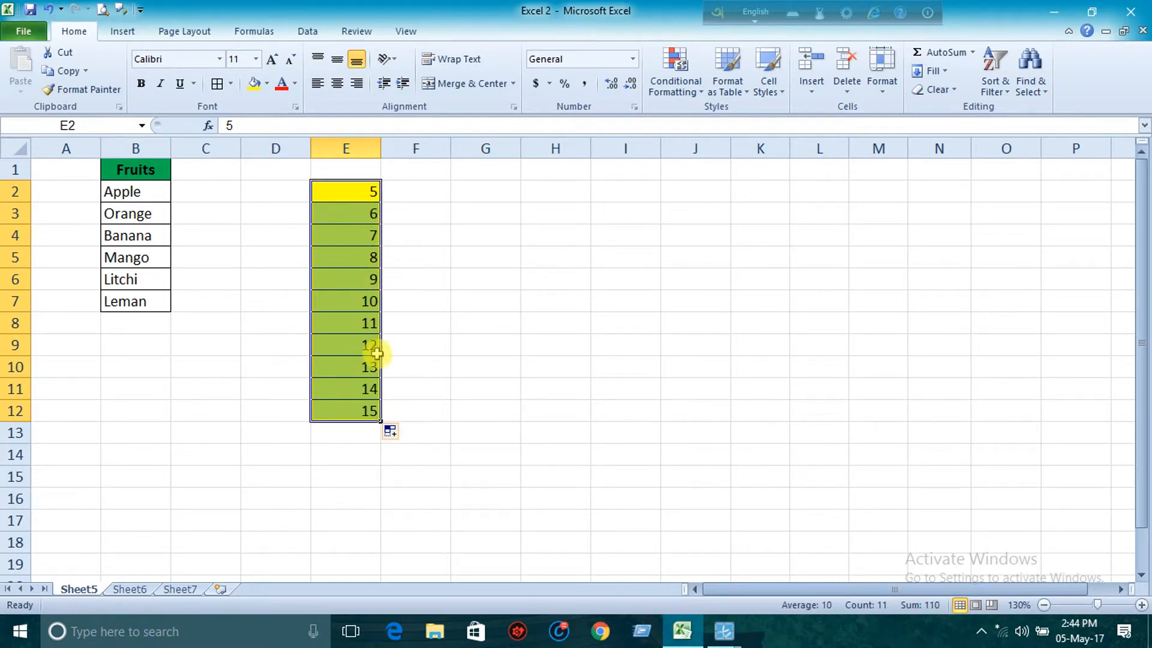
# Switch the E2:E12 autofill to Fill Formatting Only and check the filled cells.
pyautogui.click(394, 432)
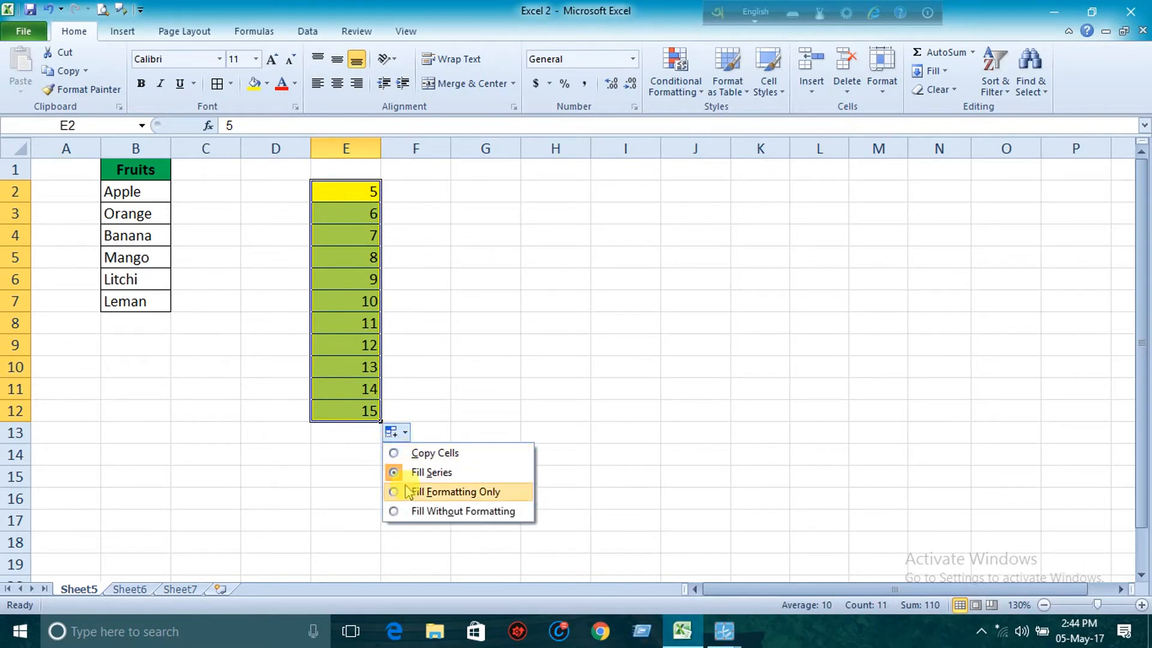
pyautogui.click(405, 493)
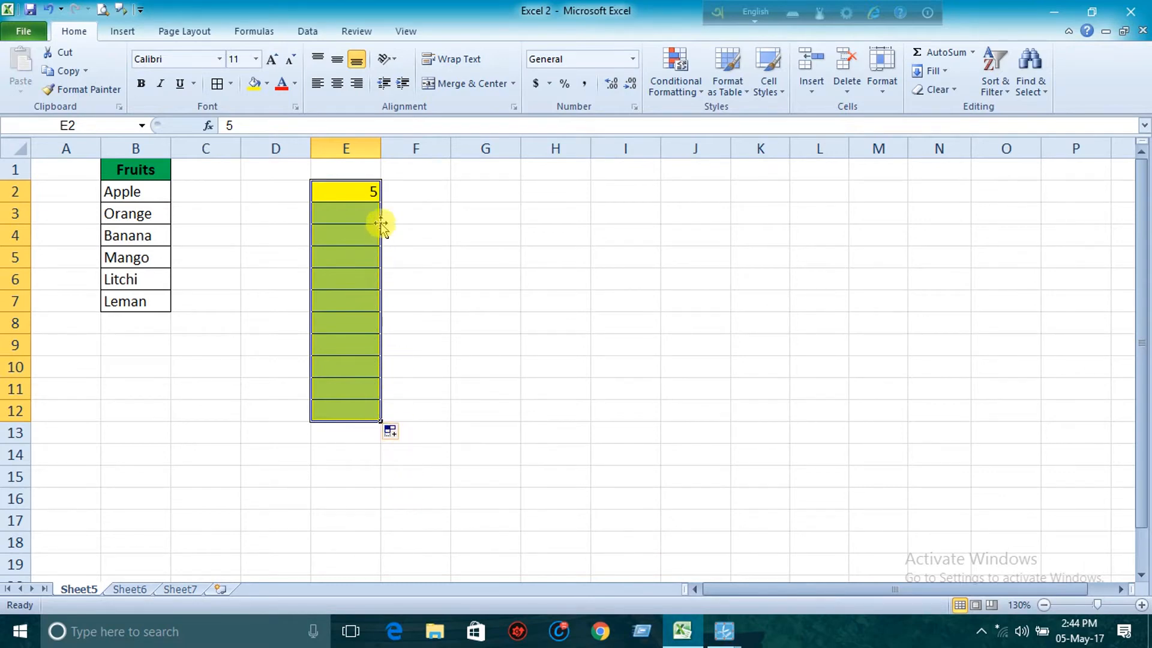
pyautogui.click(441, 246)
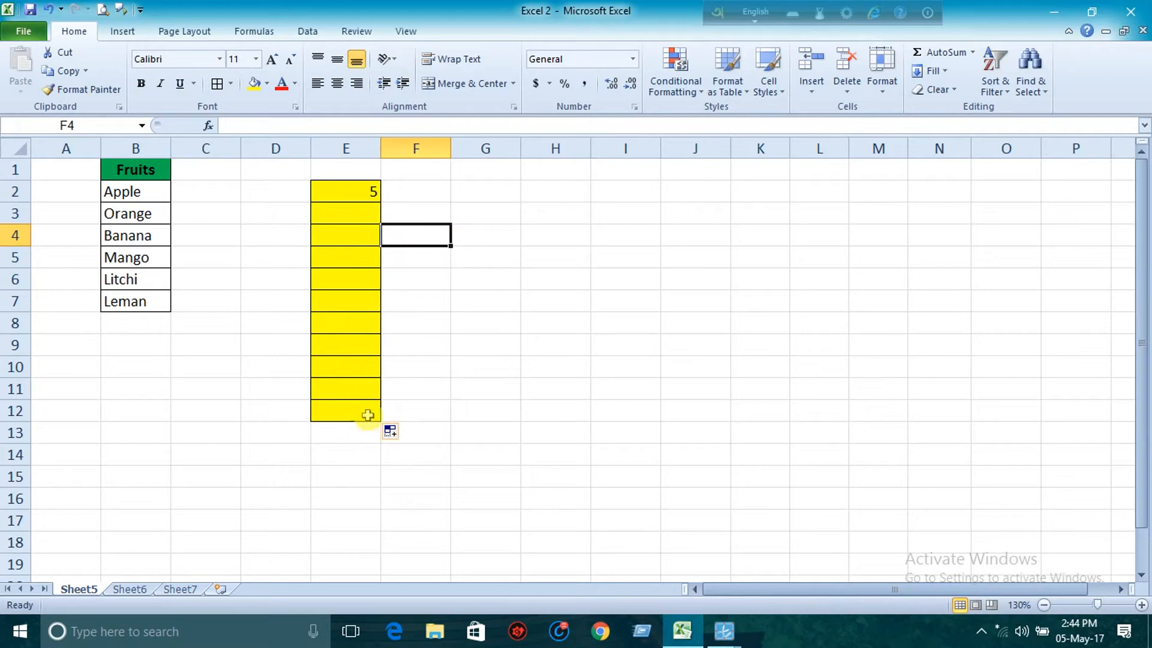
pyautogui.click(334, 191)
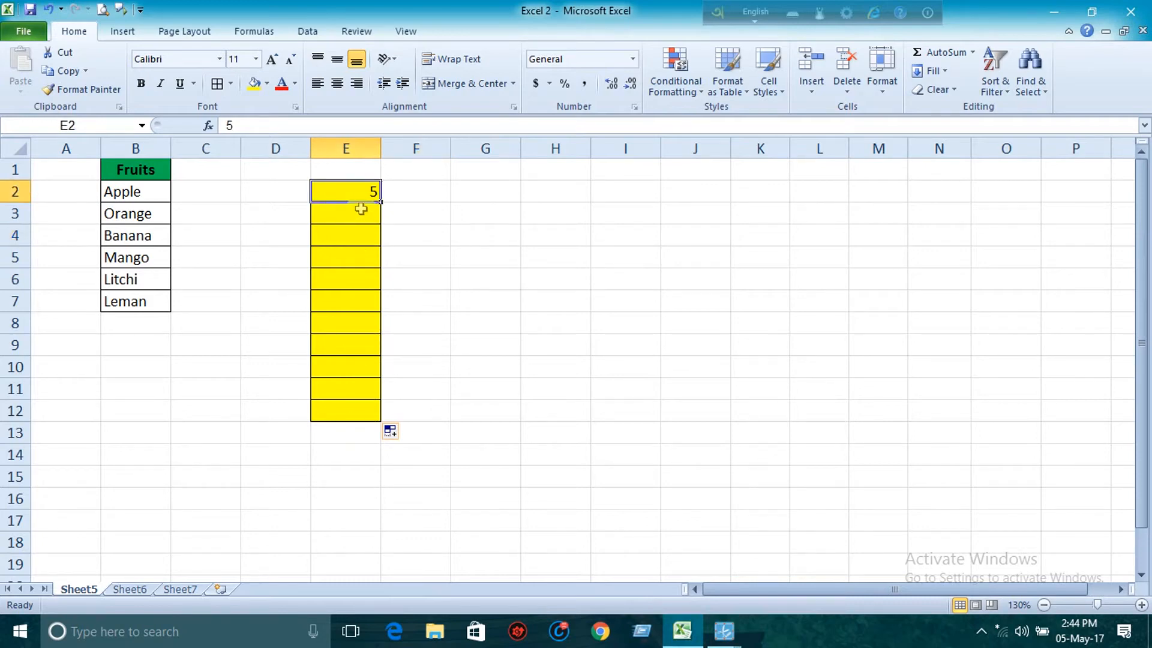
pyautogui.click(356, 214)
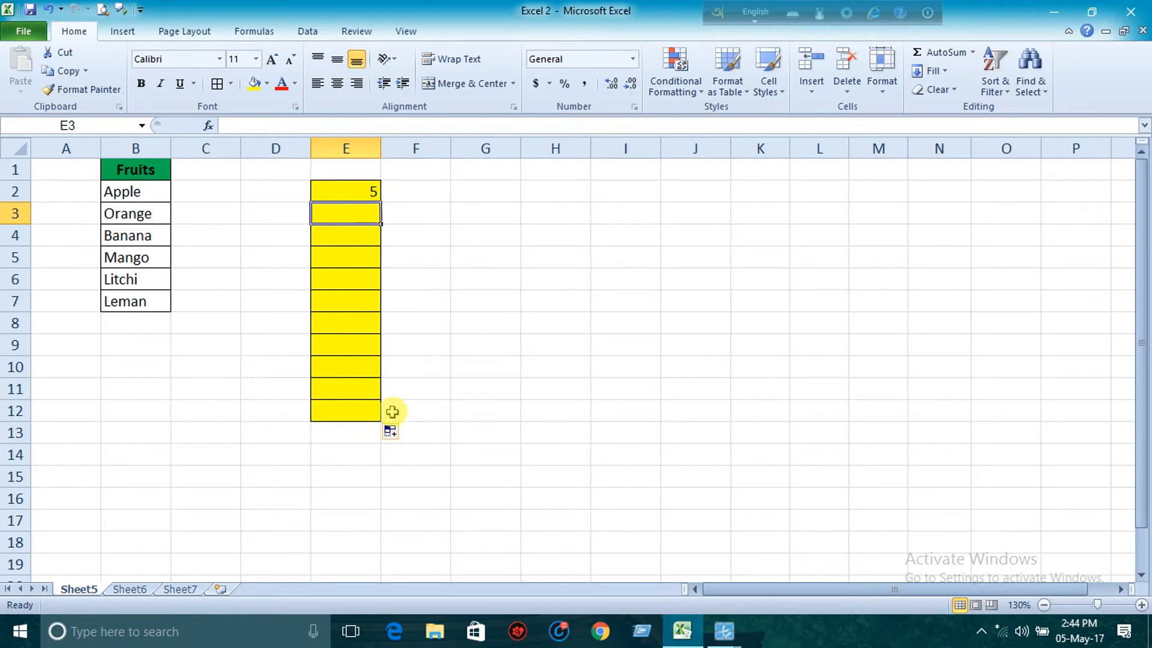
# Switch the E2:E12 autofill to Fill Without Formatting, and undo the fill down the column.
pyautogui.click(390, 431)
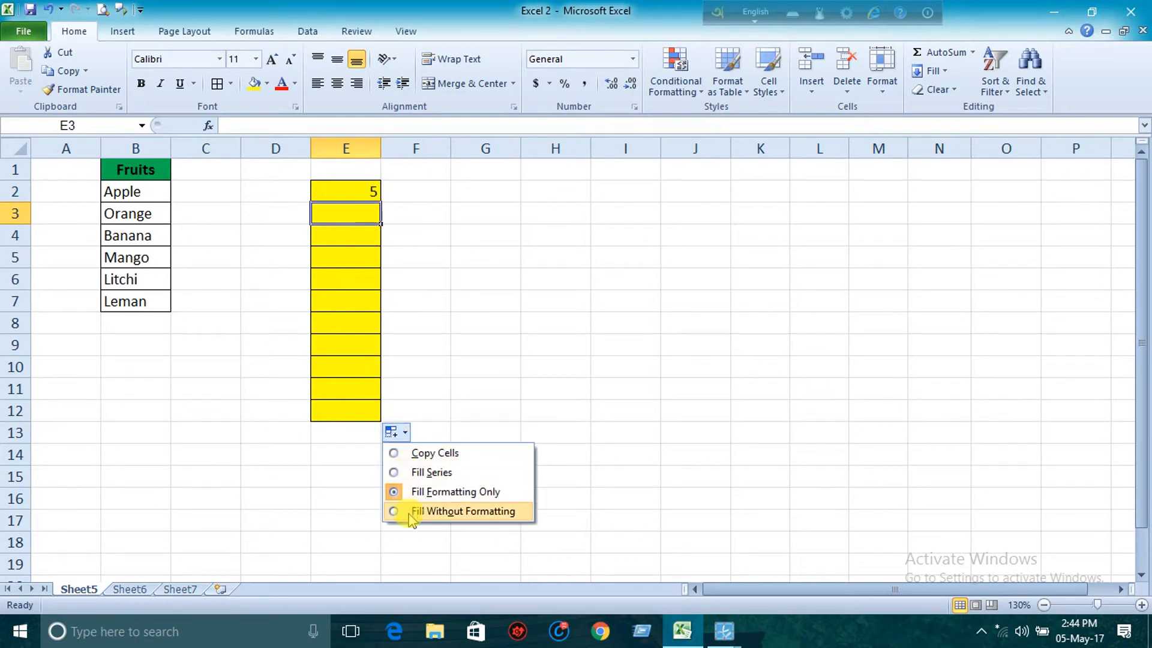
pyautogui.click(410, 511)
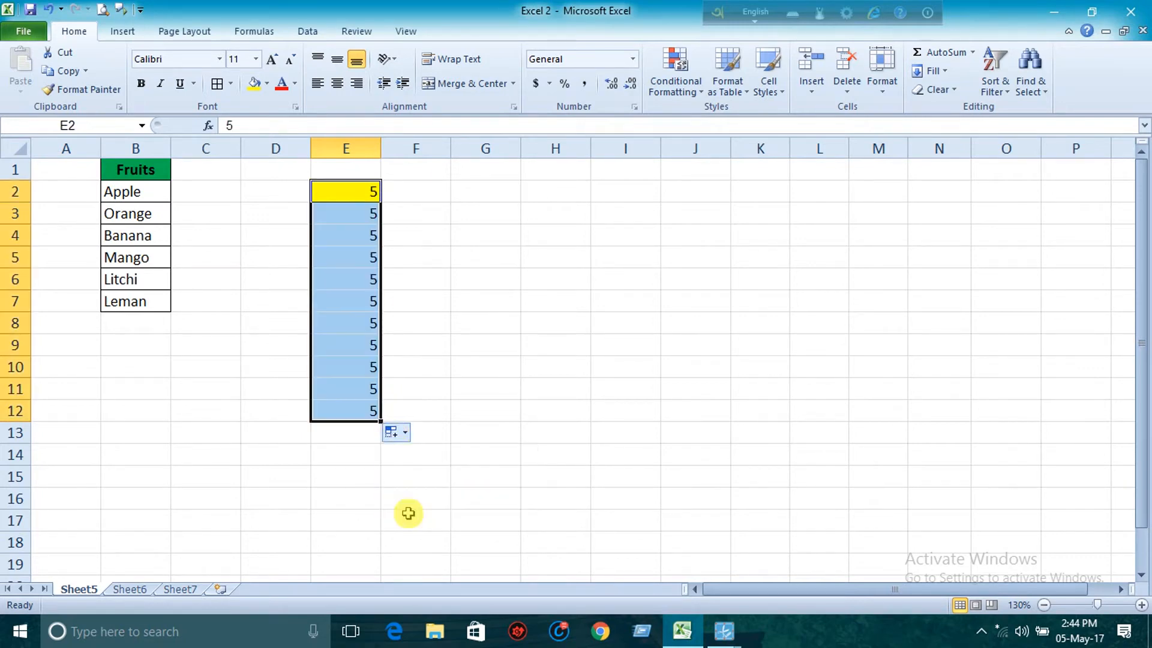
pyautogui.click(443, 406)
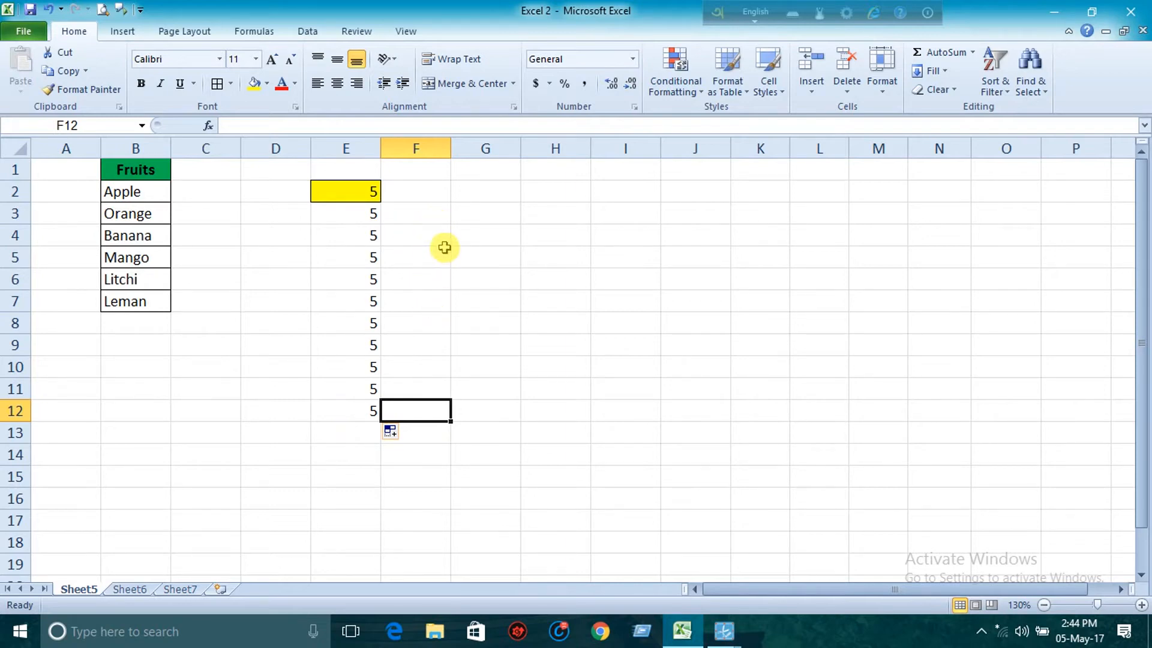
pyautogui.hotkey('ctrl', 'z')
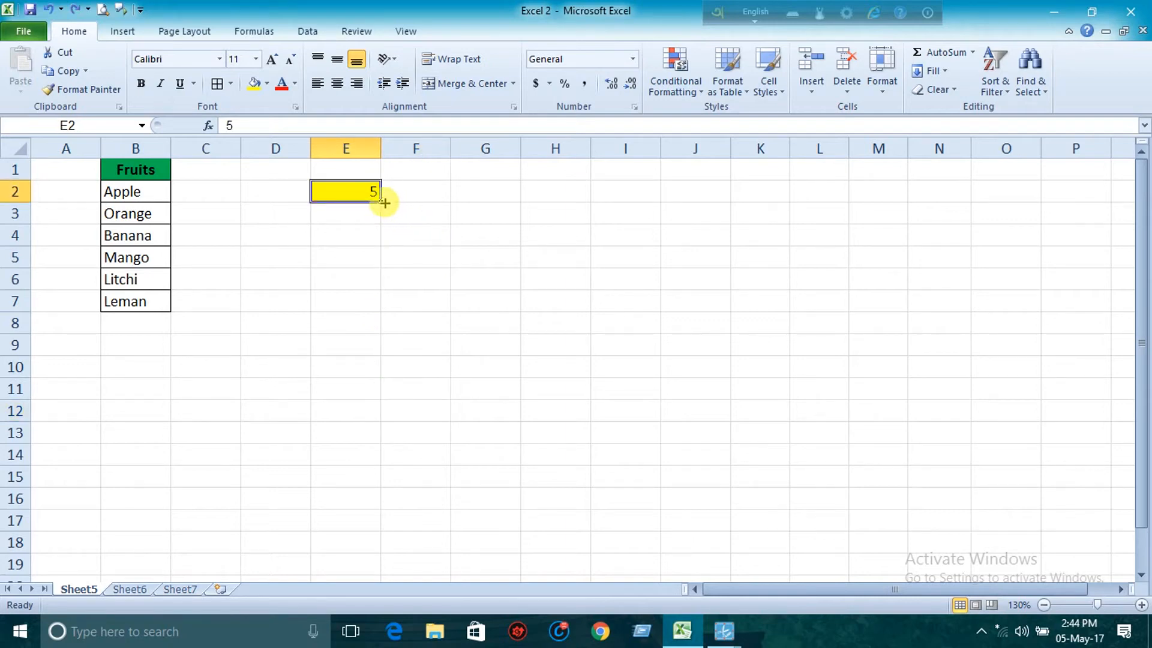
# Autofill cell E2 across the row to J2 and change the fill to Fill Series.
pyautogui.moveTo(384, 203); pyautogui.dragTo(729, 202)
pyautogui.click(742, 213)
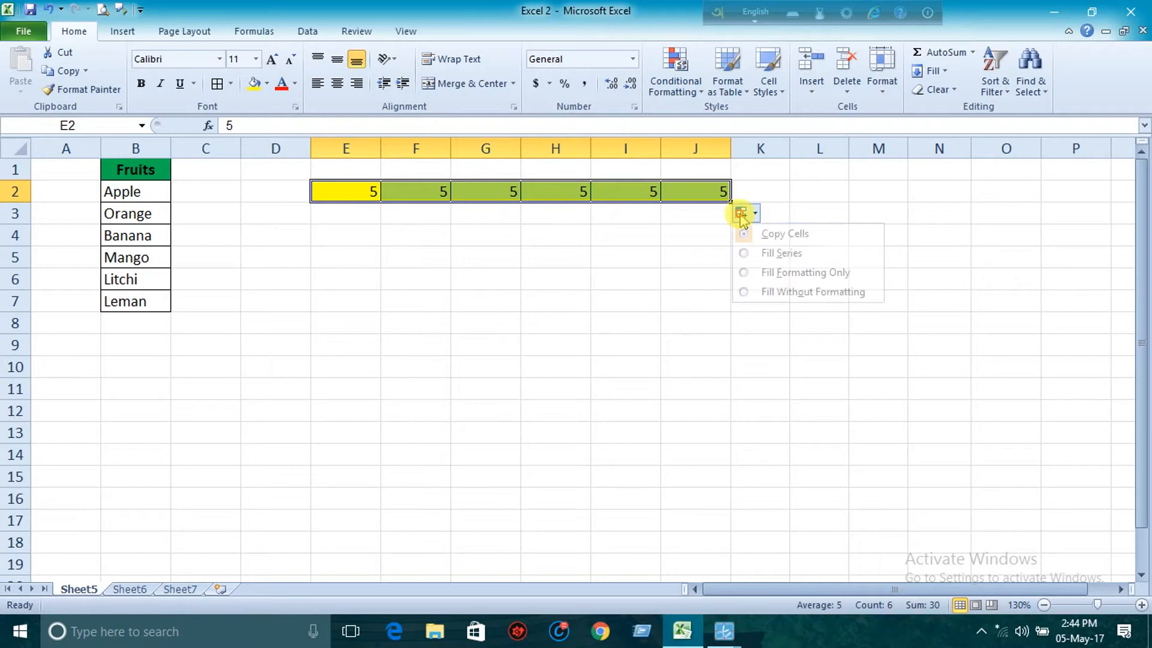
pyautogui.click(745, 252)
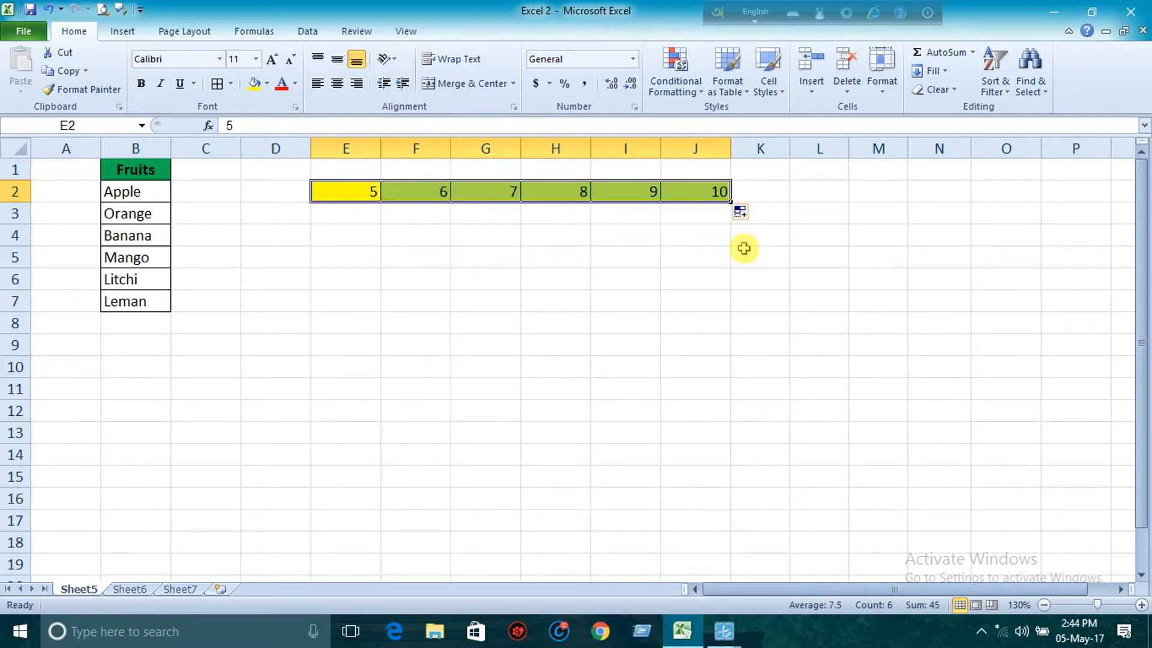
# Switch the E2:J2 autofill to Fill Formatting Only, and from that to Fill Without Formatting.
pyautogui.click(739, 217)
pyautogui.click(744, 272)
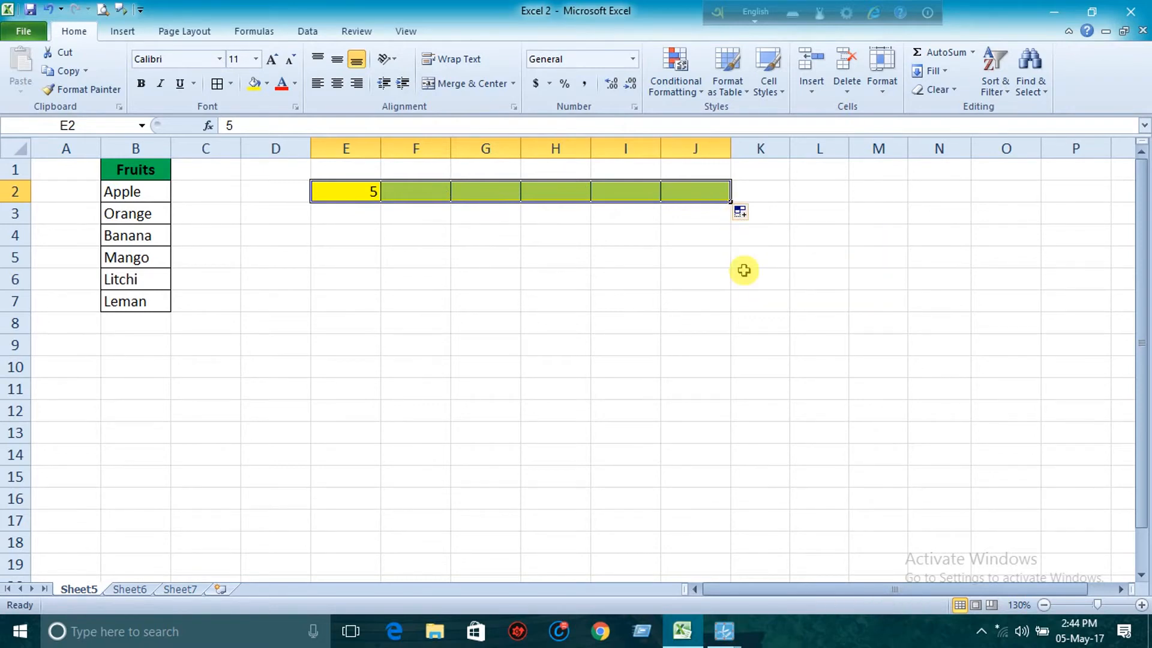
pyautogui.click(740, 213)
pyautogui.click(751, 291)
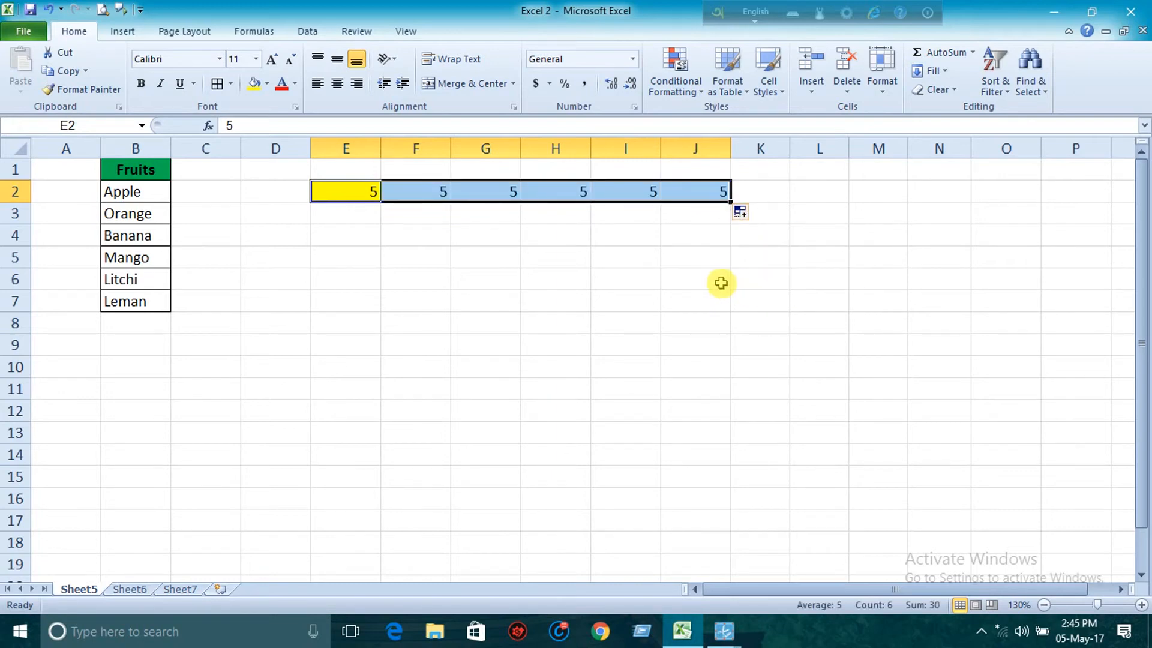
# Undo the fill across row 2 and the yellow fill colour of cell E2.
pyautogui.hotkey('ctrl', 'z')
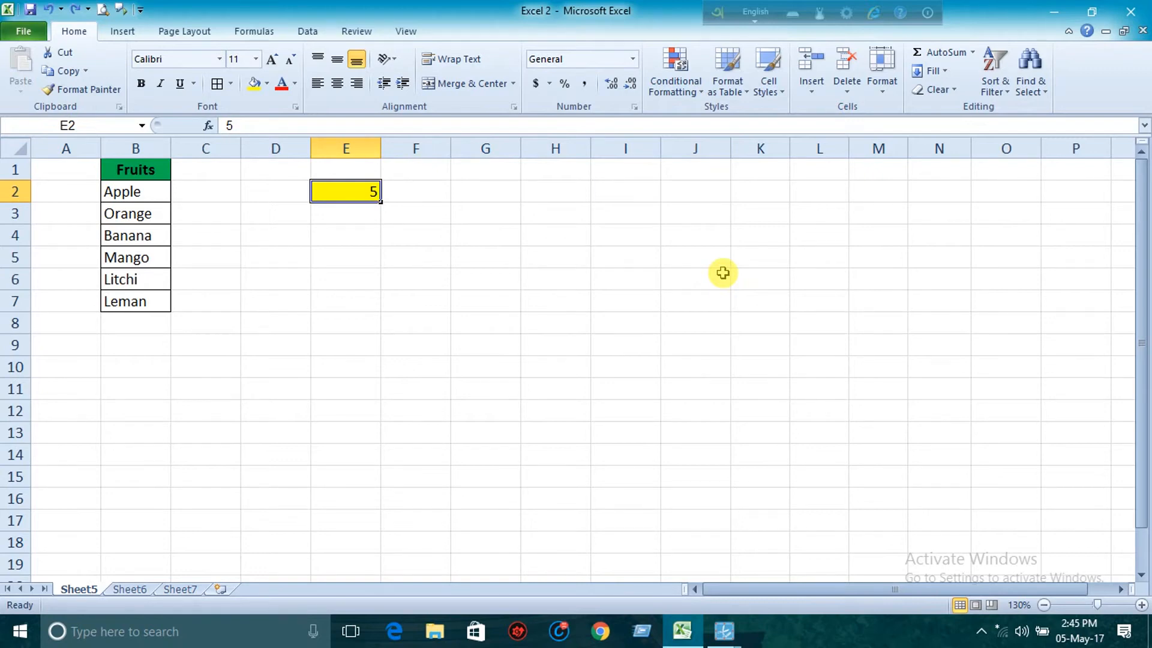
pyautogui.hotkey('ctrl', 'z')
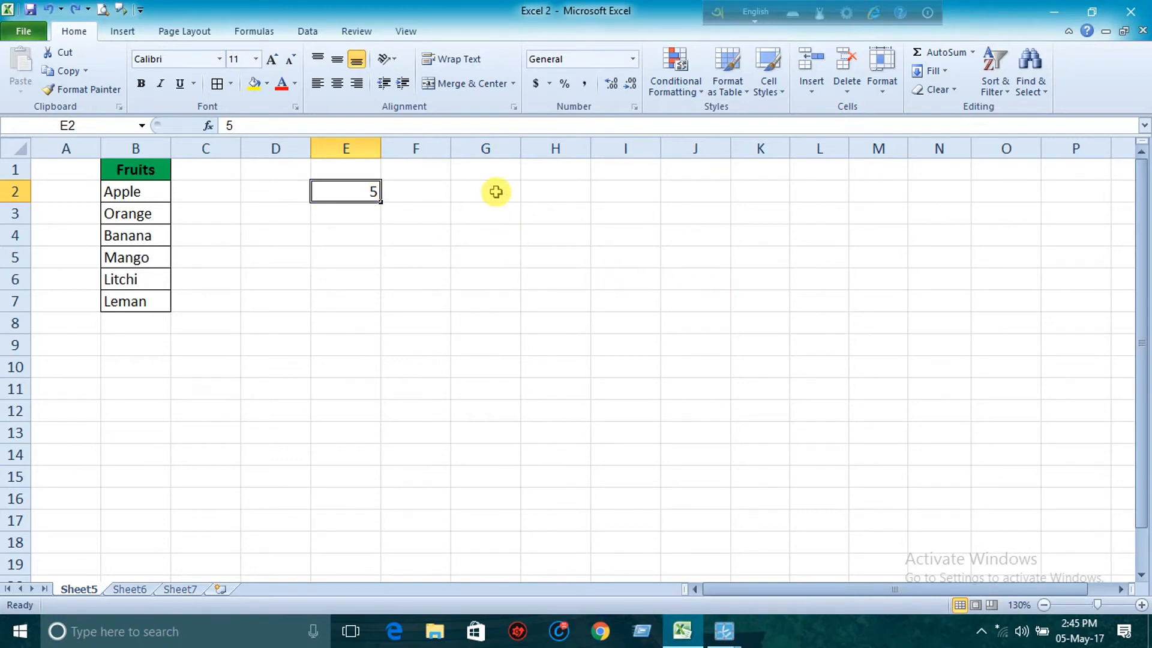
# Enter the day name Sun in cell G2.
pyautogui.click(493, 190)
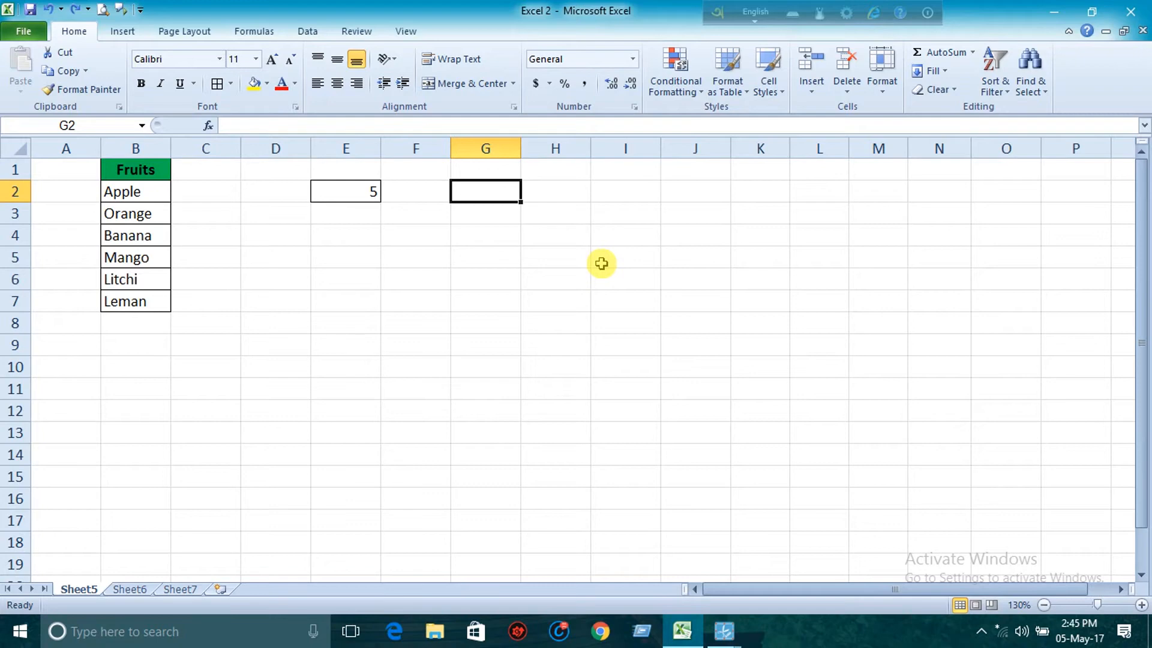
pyautogui.write('Sun')
pyautogui.press('Return')
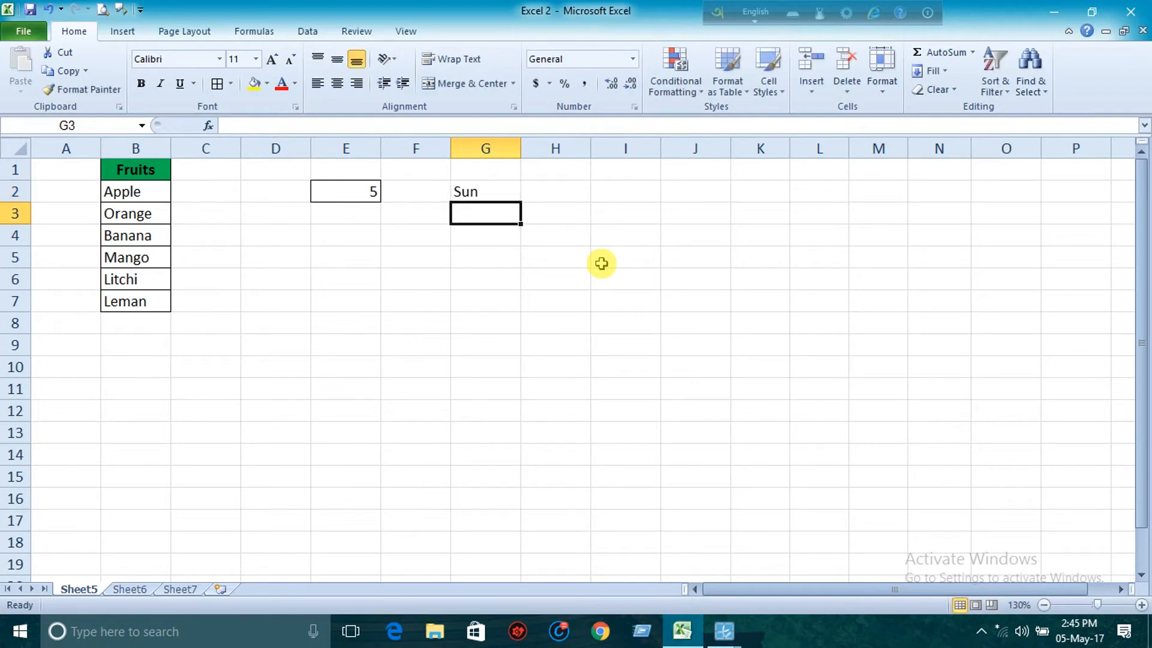
# Autofill Sun from G2 down to G8 and change the fill to Copy Cells.
pyautogui.click(495, 192)
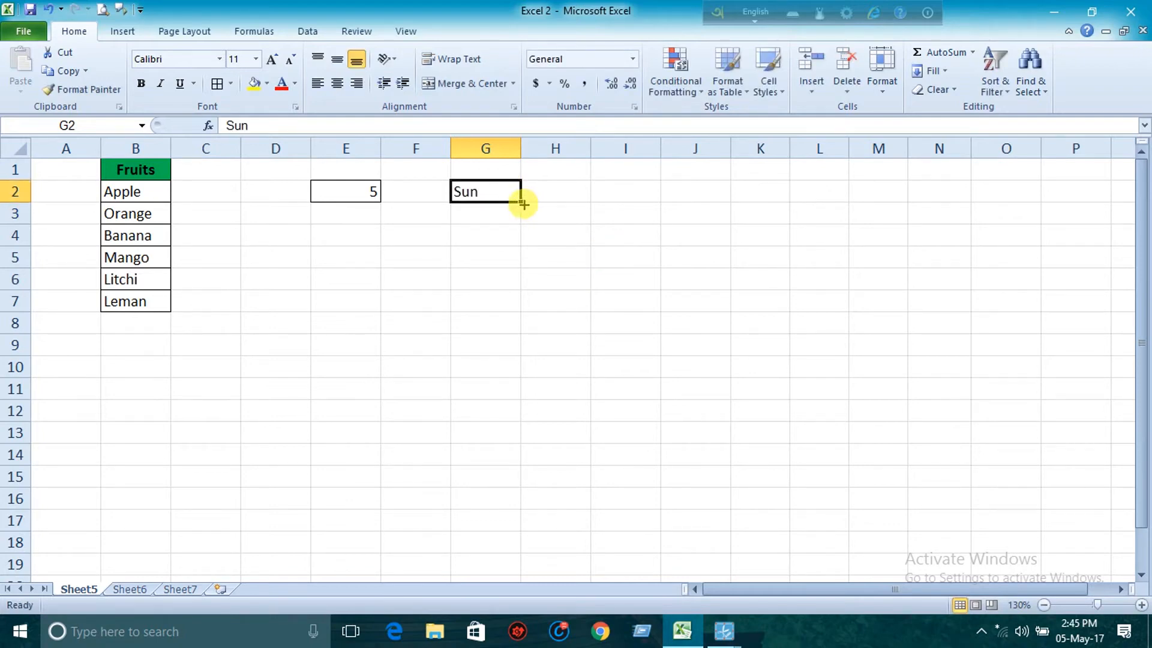
pyautogui.moveTo(522, 204); pyautogui.dragTo(532, 333)
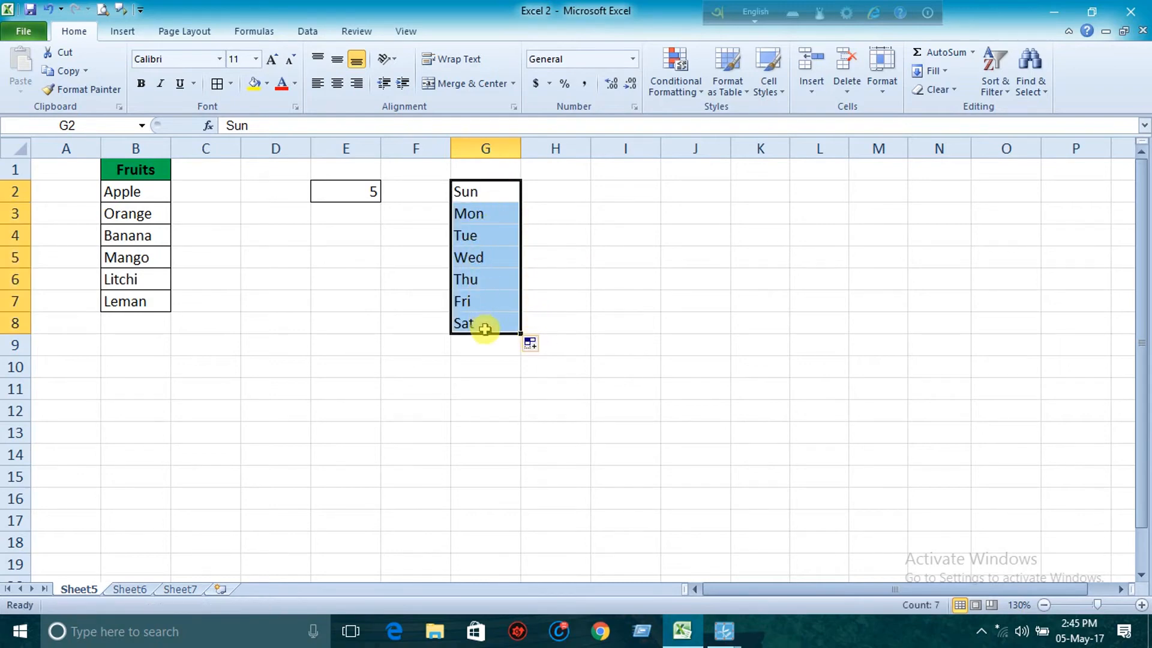
pyautogui.click(532, 345)
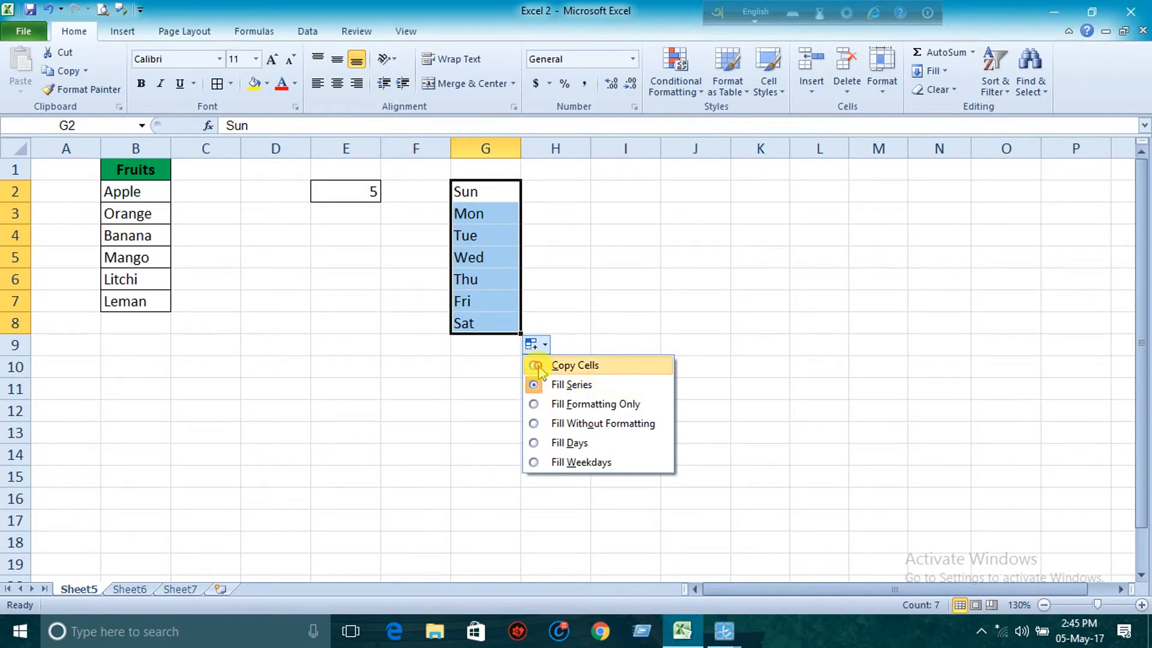
pyautogui.click(540, 367)
# Switch the G2:G8 autofill to Fill Series, and undo the fill below G2.
pyautogui.click(531, 344)
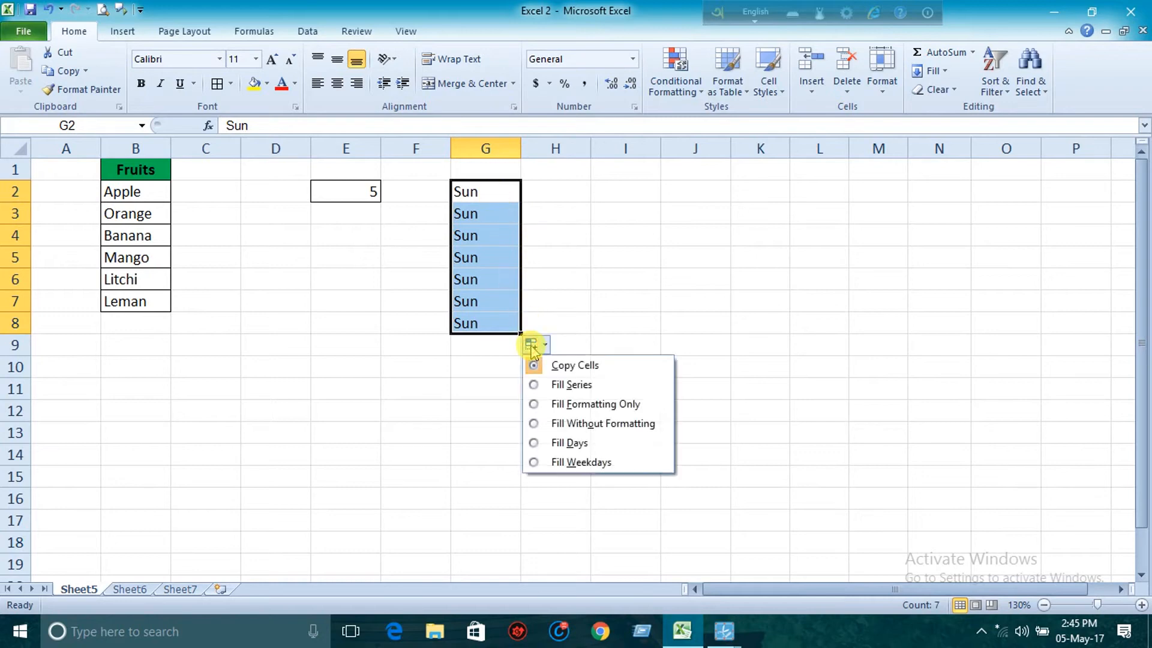
pyautogui.click(539, 384)
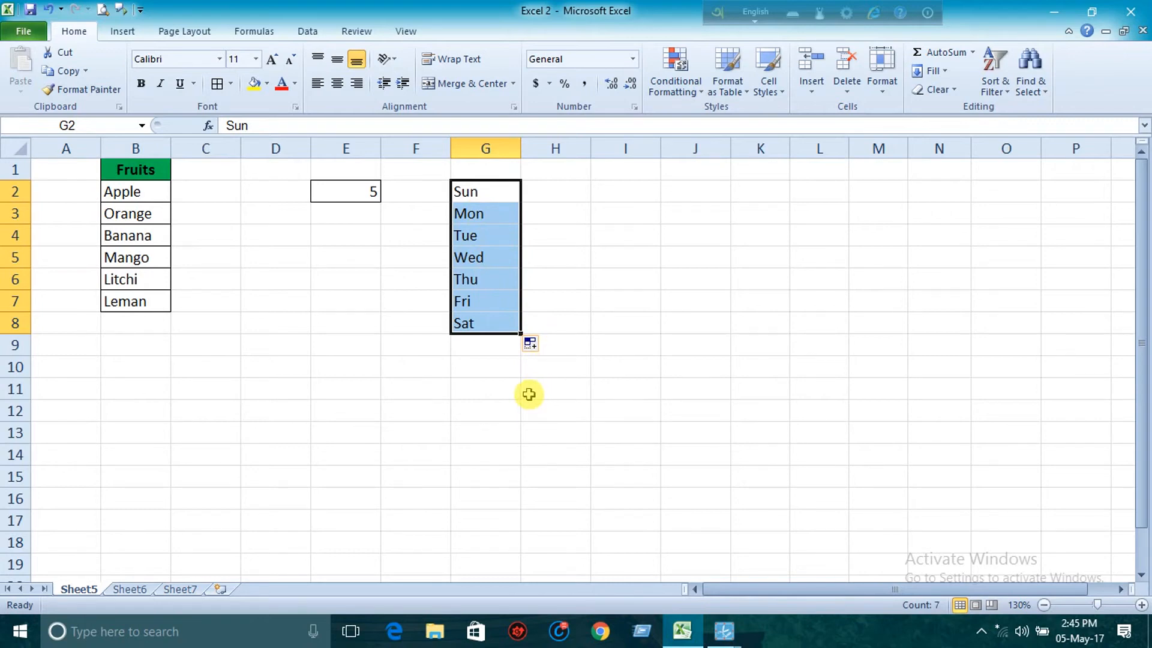
pyautogui.hotkey('ctrl', 'z')
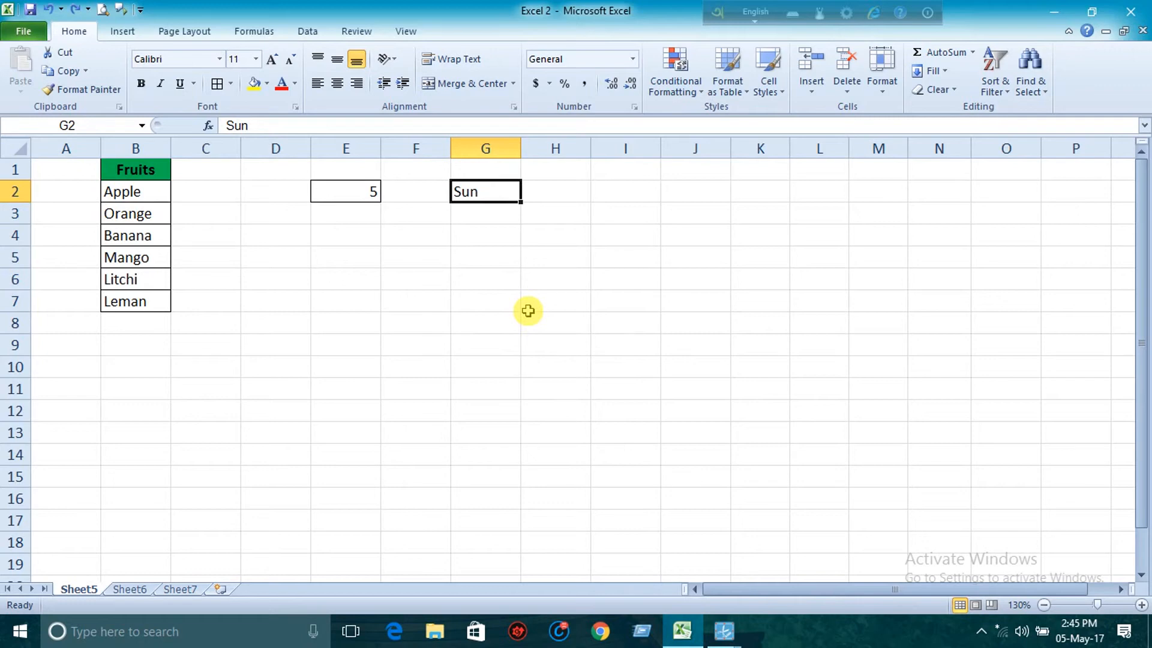
# Replace the day name in cell G2 with the date 25/04/2017.
pyautogui.press('Delete')
pyautogui.click(553, 192)
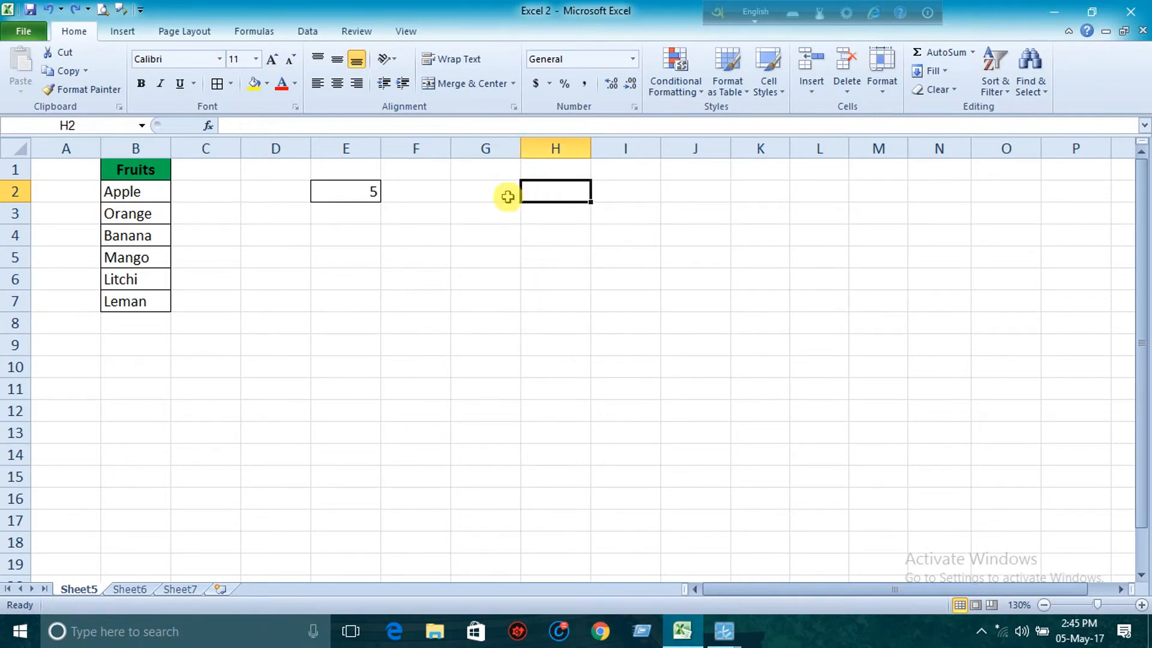
pyautogui.click(500, 196)
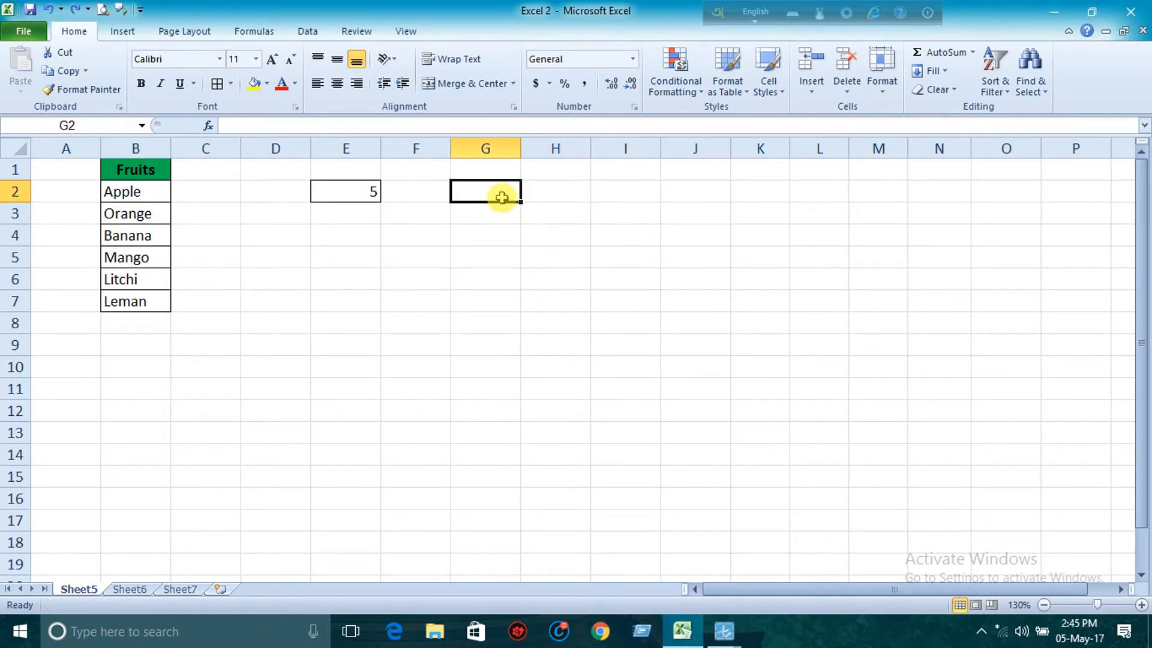
pyautogui.write('25/04/2017')
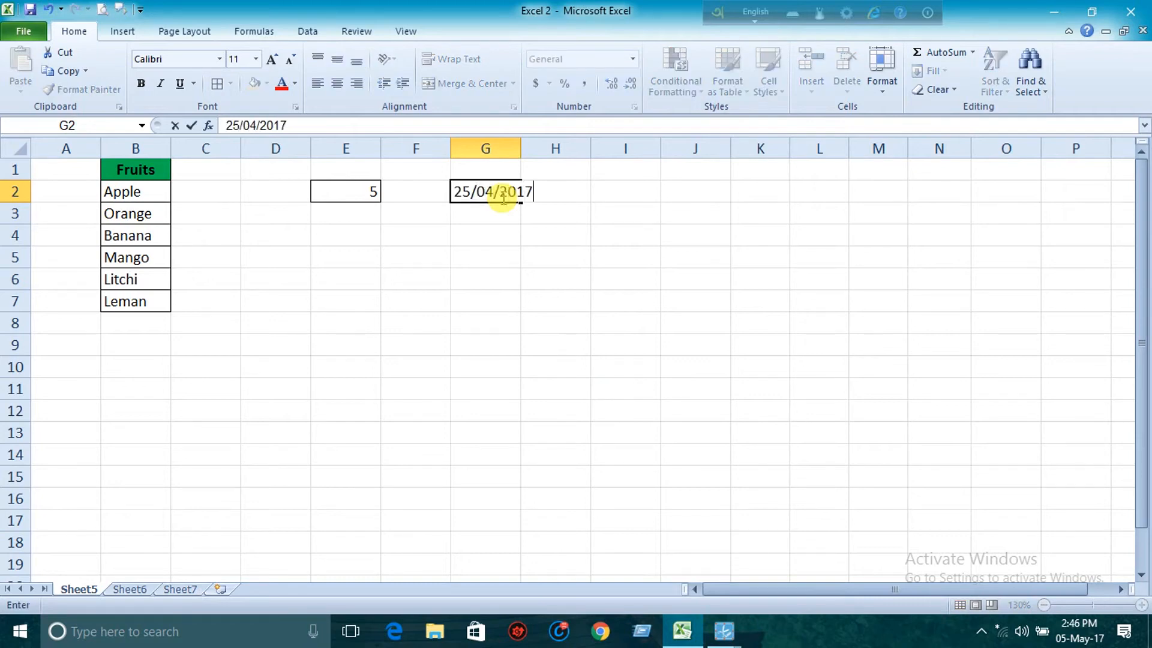
pyautogui.press('Return')
pyautogui.click(496, 190)
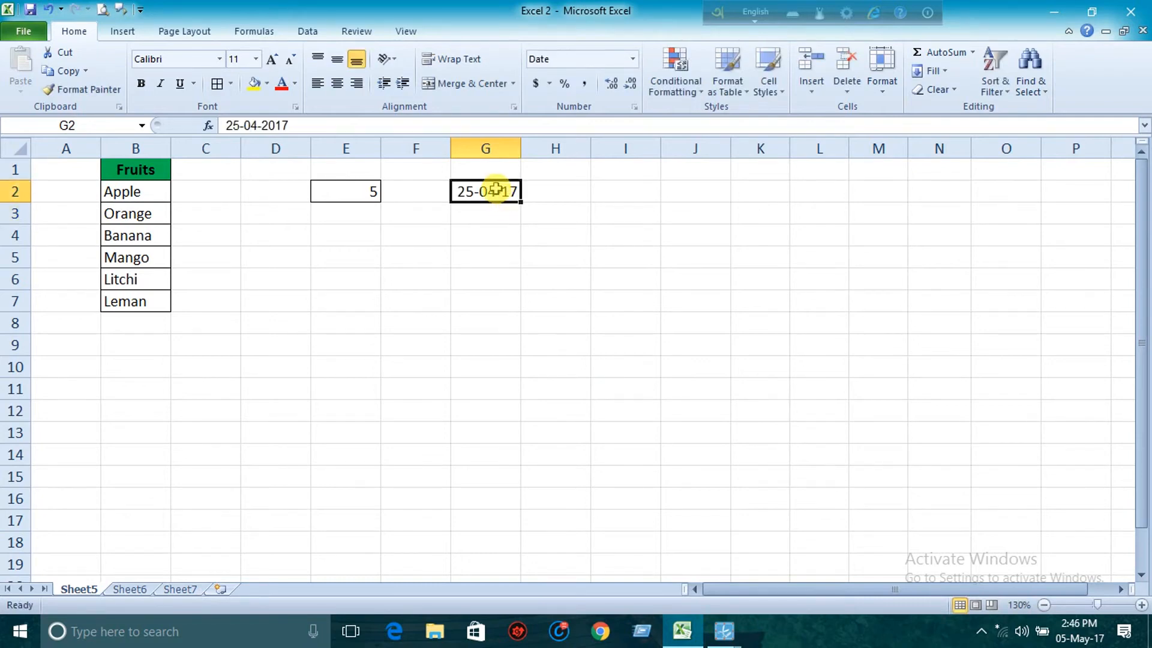
# Autofill the date from G2 down to G10 and change the fill to Fill Months.
pyautogui.moveTo(524, 205); pyautogui.dragTo(532, 372)
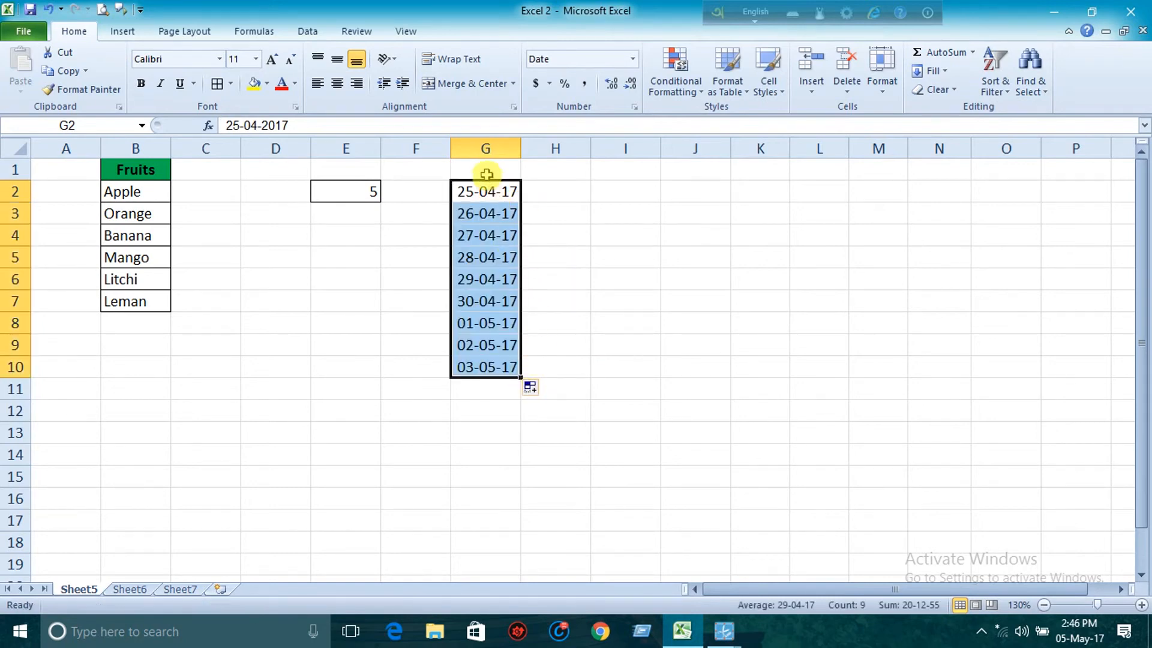
pyautogui.click(531, 387)
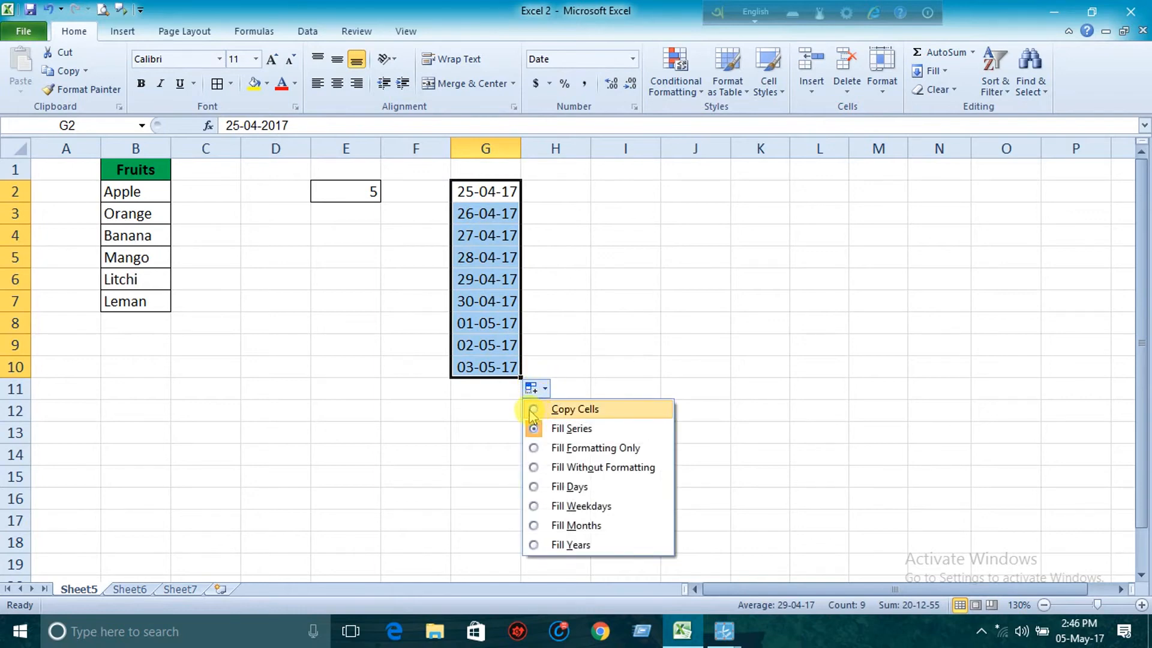
pyautogui.click(534, 526)
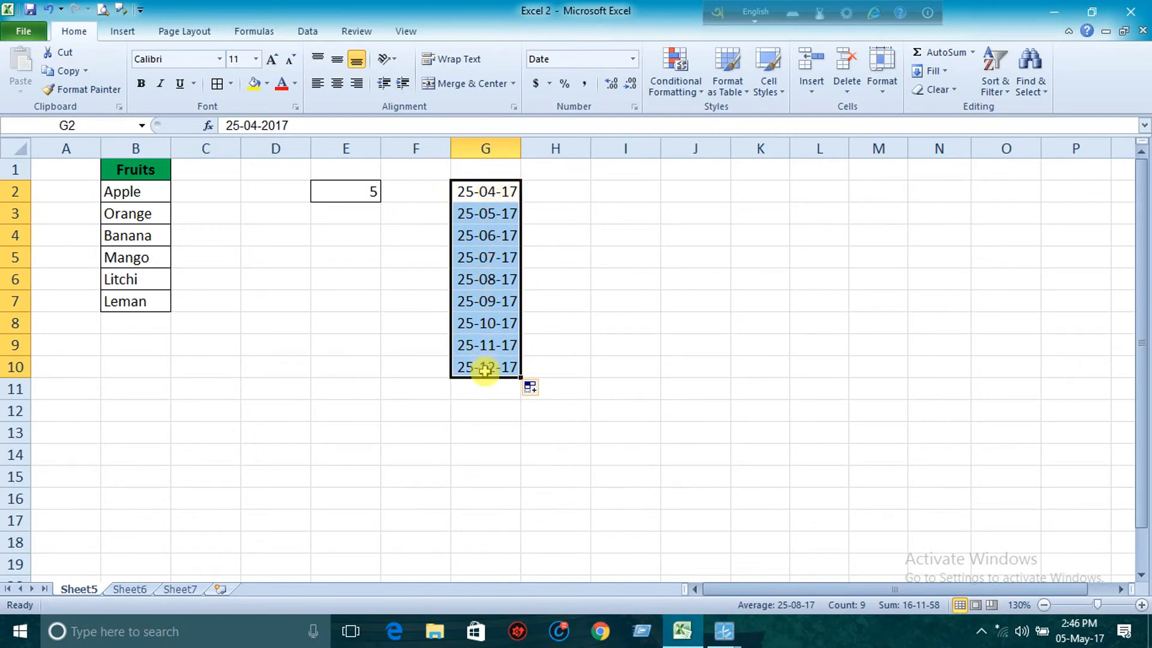
pyautogui.click(600, 250)
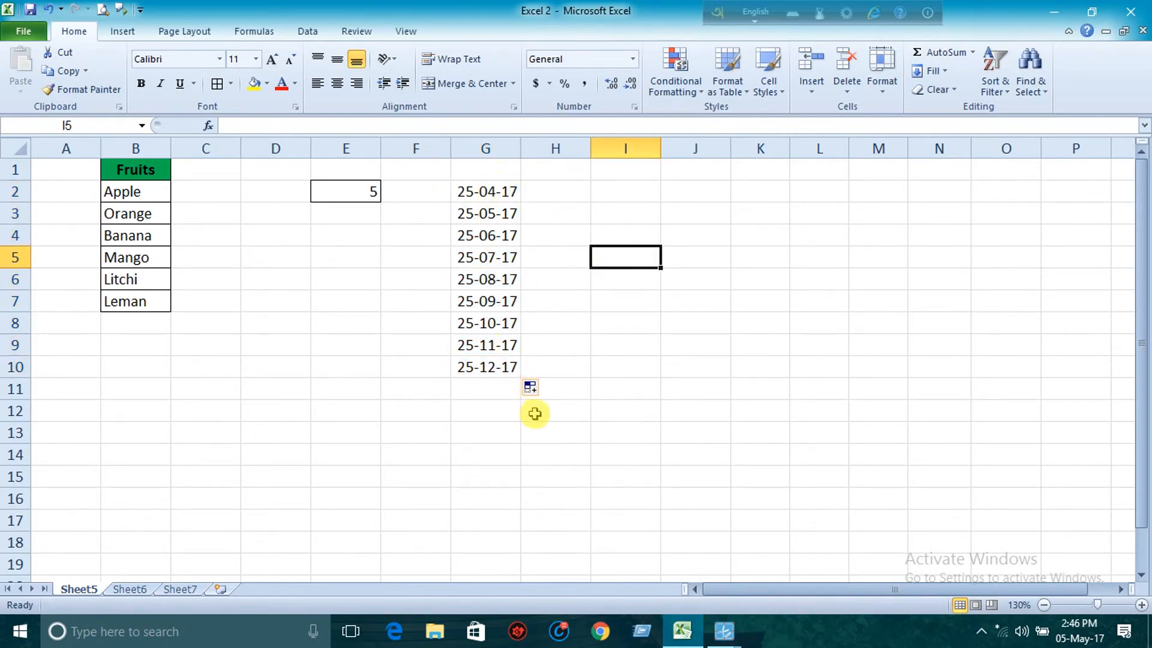
# Undo the date fill and the entries in cells G2 and E2.
pyautogui.hotkey('ctrl', 'z')
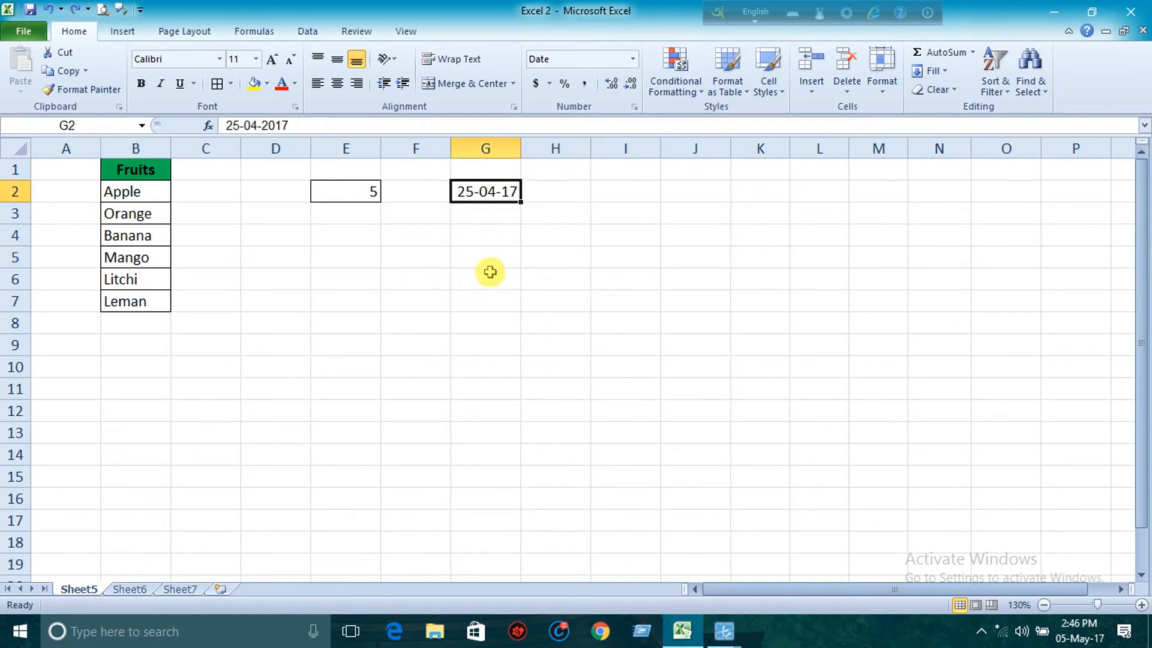
pyautogui.hotkey('ctrl', 'z')
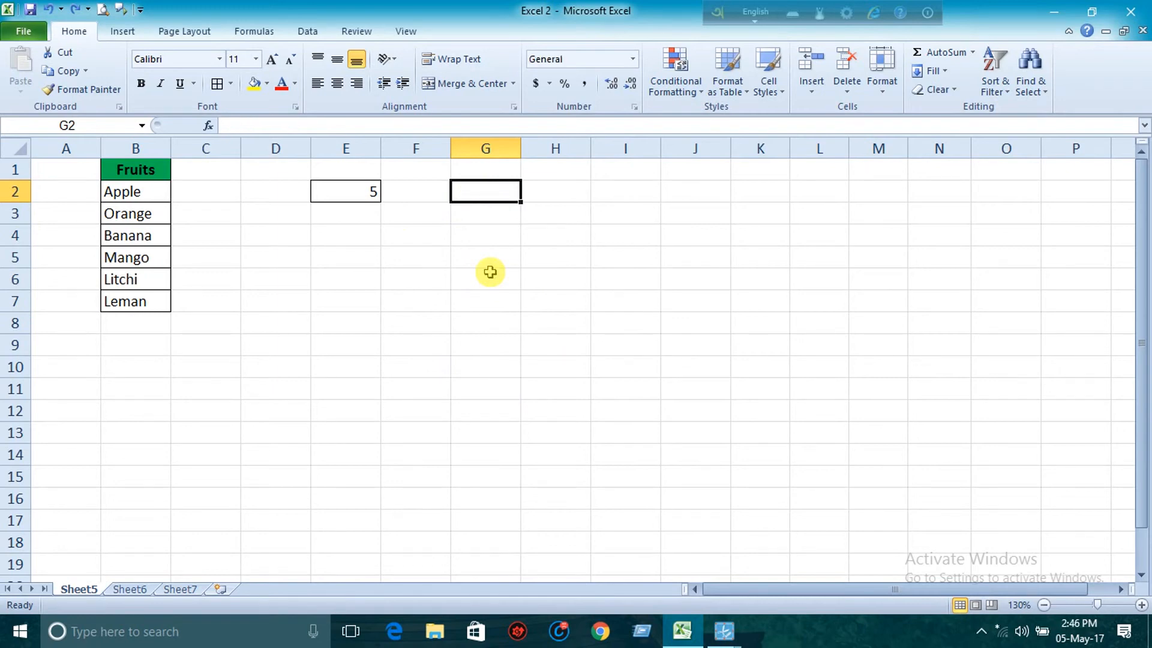
pyautogui.hotkey('ctrl', 'z')
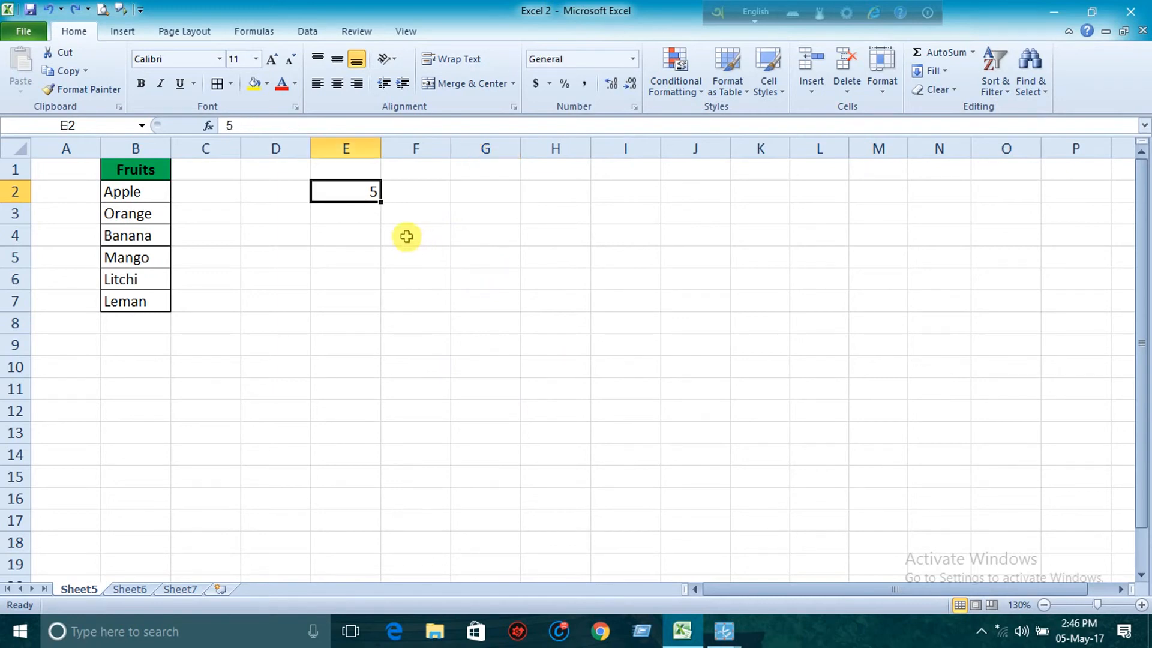
pyautogui.hotkey('ctrl', 'z')
pyautogui.click(303, 285)
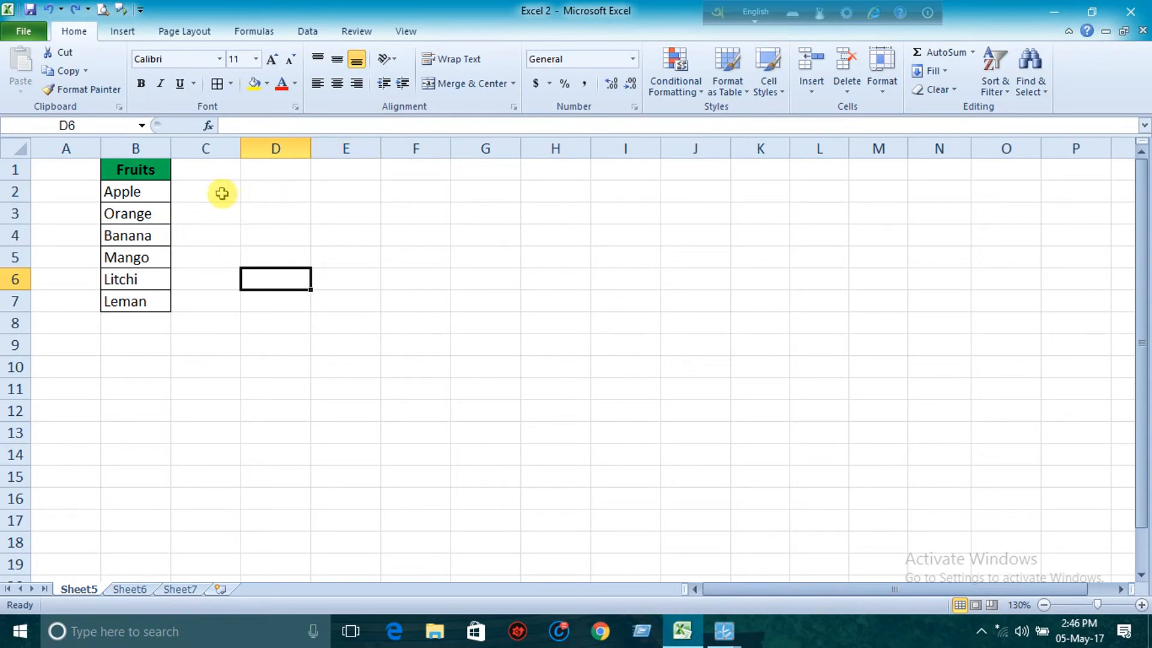
pyautogui.click(278, 189)
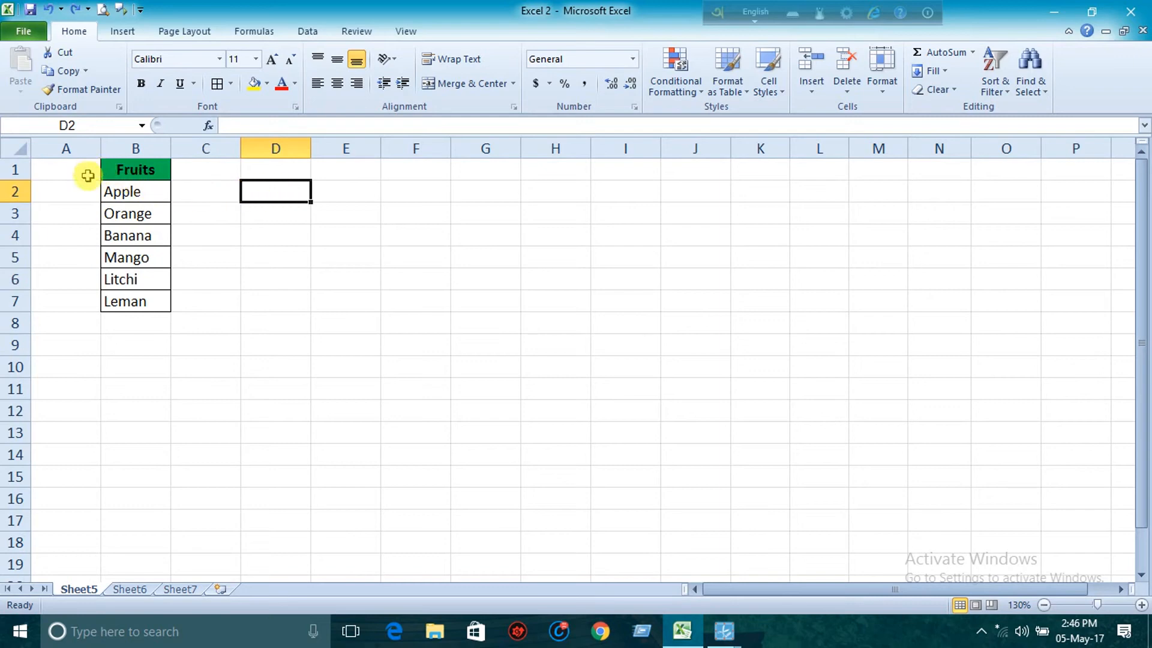
pyautogui.click(181, 191)
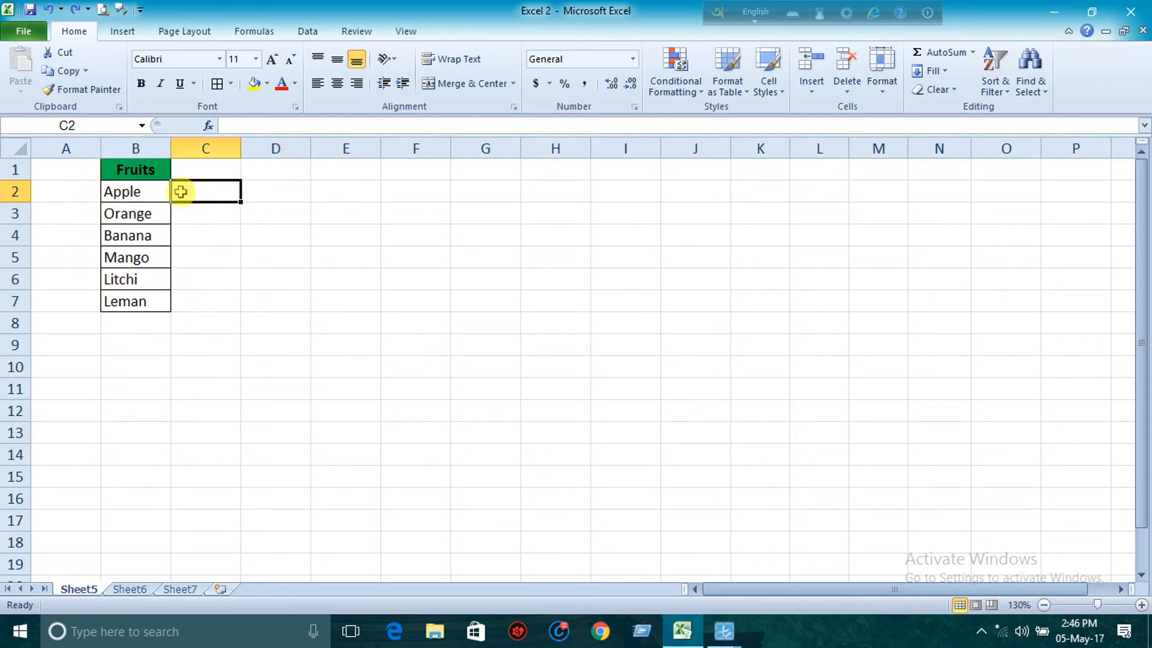
pyautogui.click(73, 187)
pyautogui.click(384, 192)
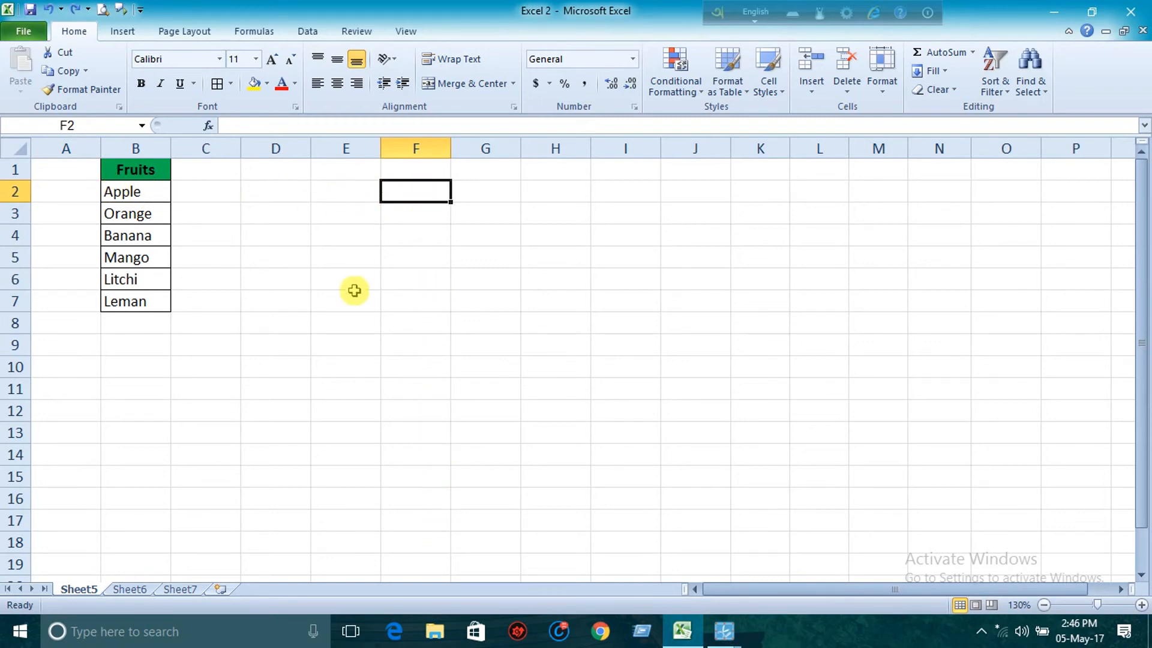
# Enter 5 in cell A2 beside Apple and centre it in the cell.
pyautogui.click(90, 191)
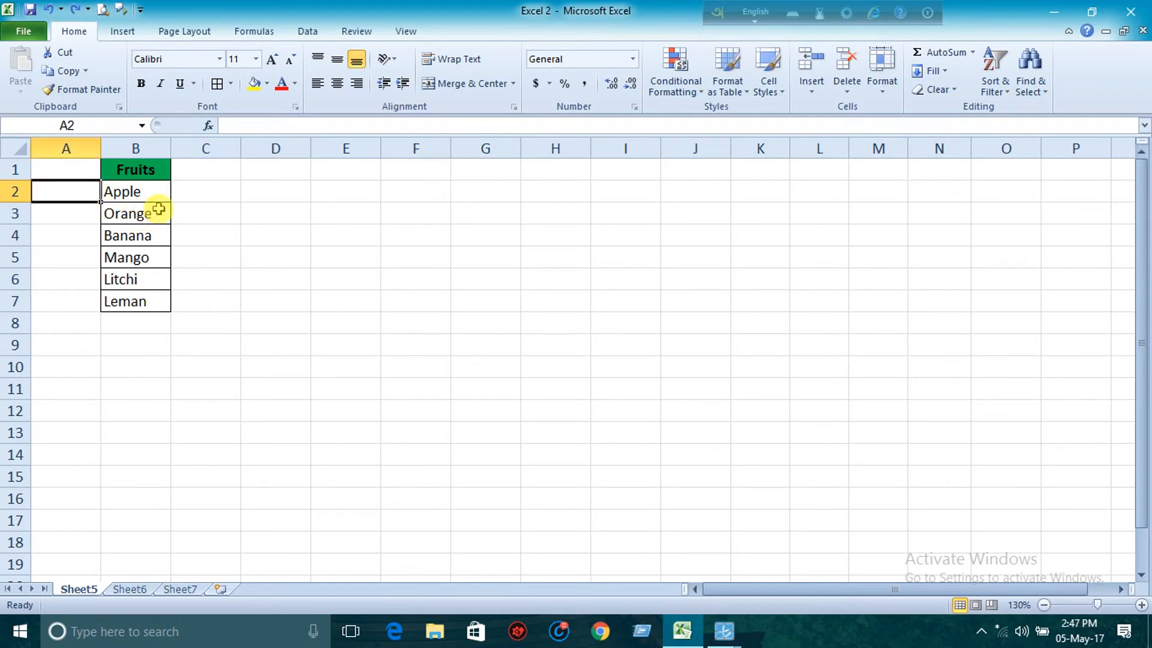
pyautogui.write('5')
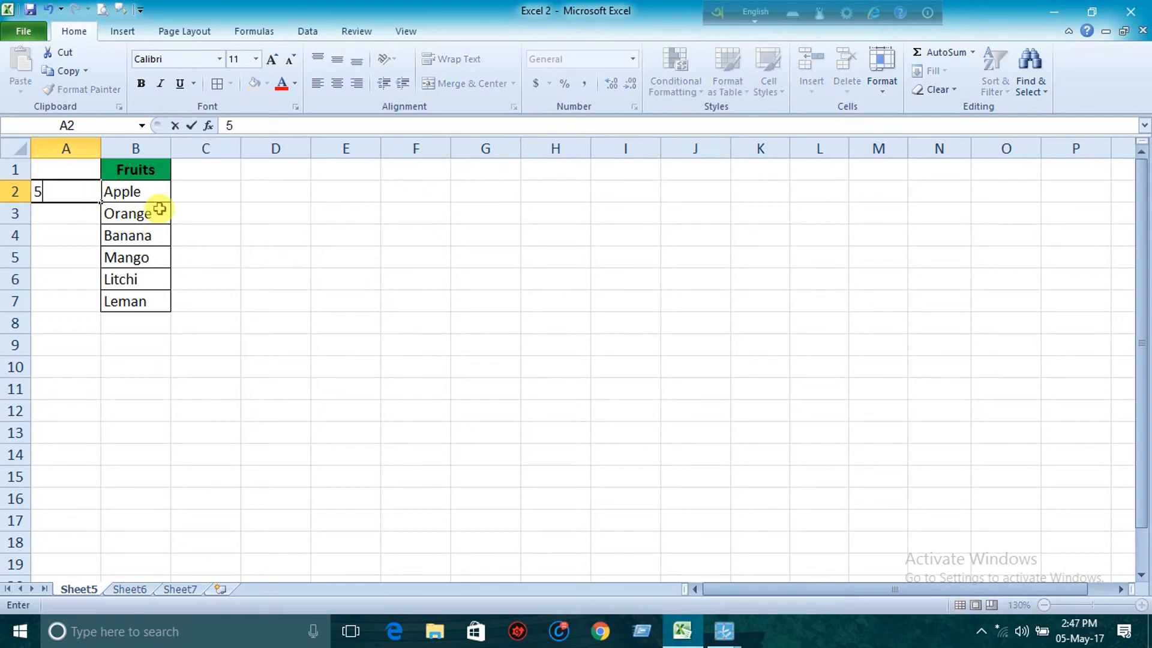
pyautogui.press('Return')
pyautogui.click(93, 187)
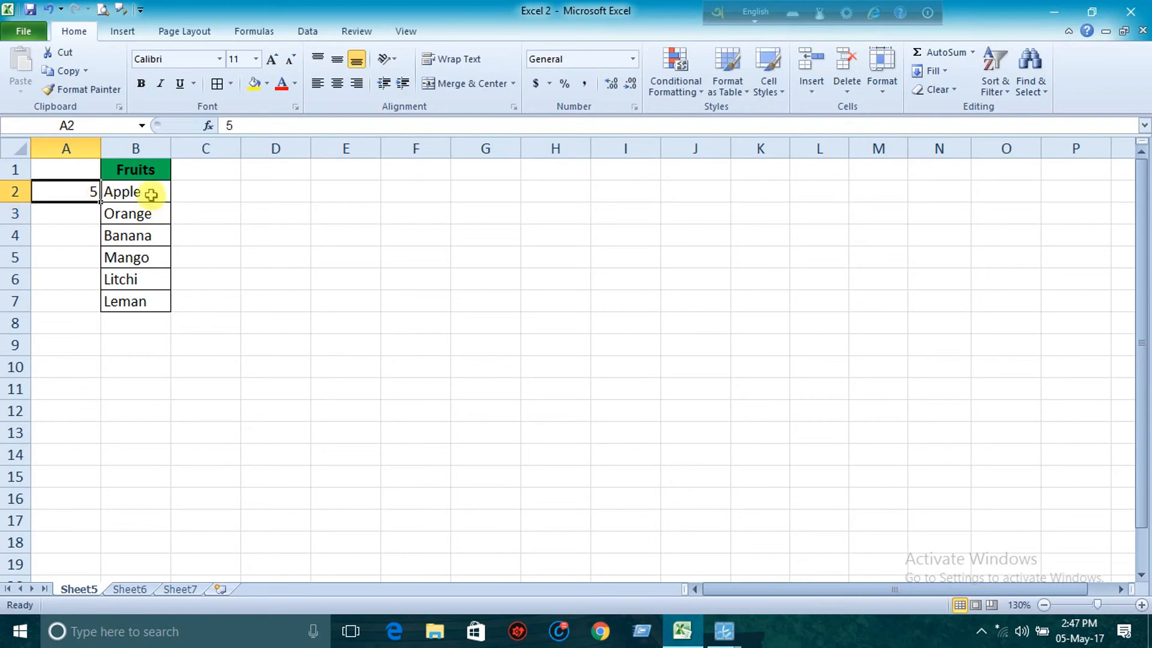
pyautogui.click(336, 84)
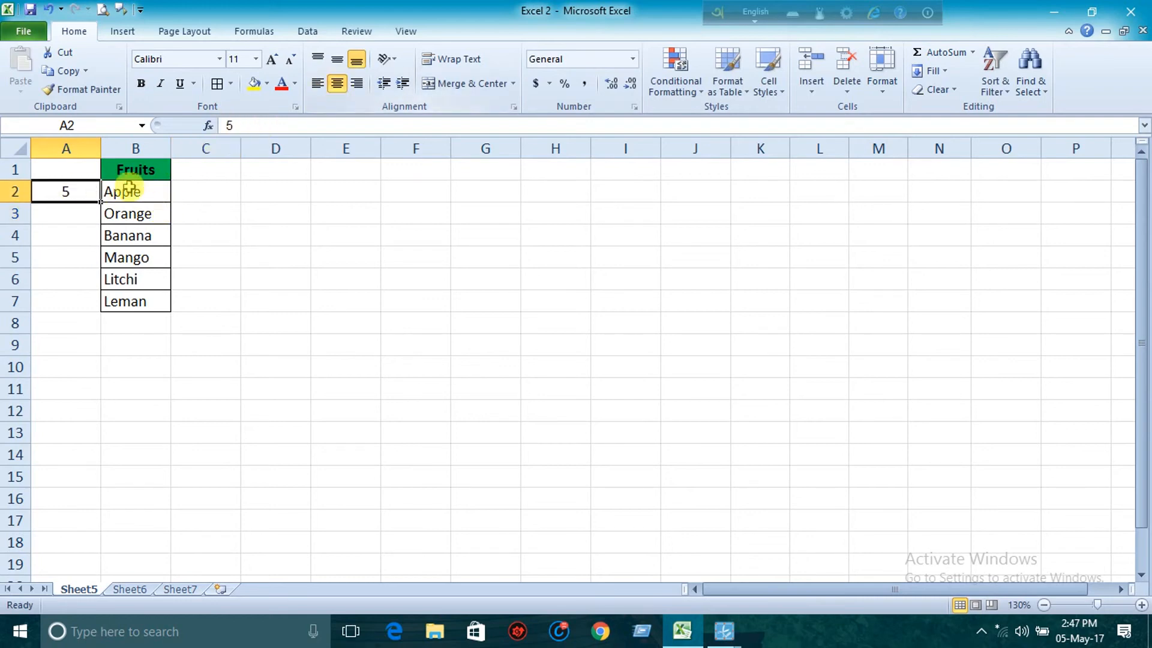
# Autofill the 5 from A2 down to A7 alongside the fruit list, and undo the fill.
pyautogui.doubleClick(100, 202)
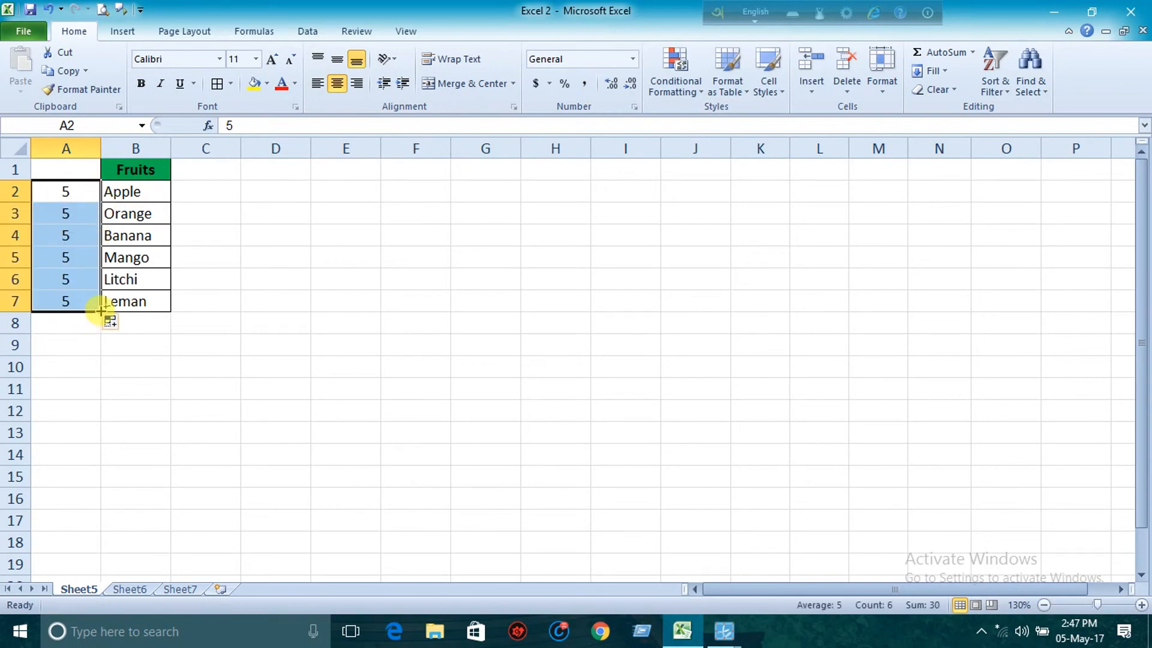
pyautogui.hotkey('ctrl', 'z')
# Enter 1 in cell C2, autofill it down to C7, and undo the fill.
pyautogui.click(191, 192)
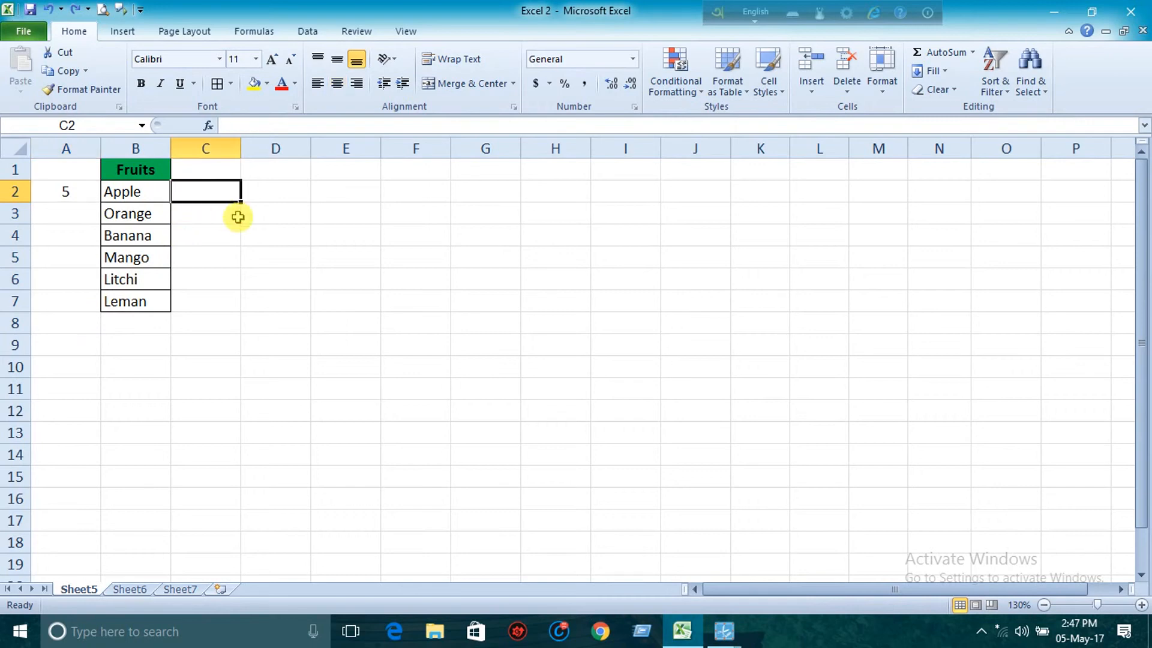
pyautogui.write('1')
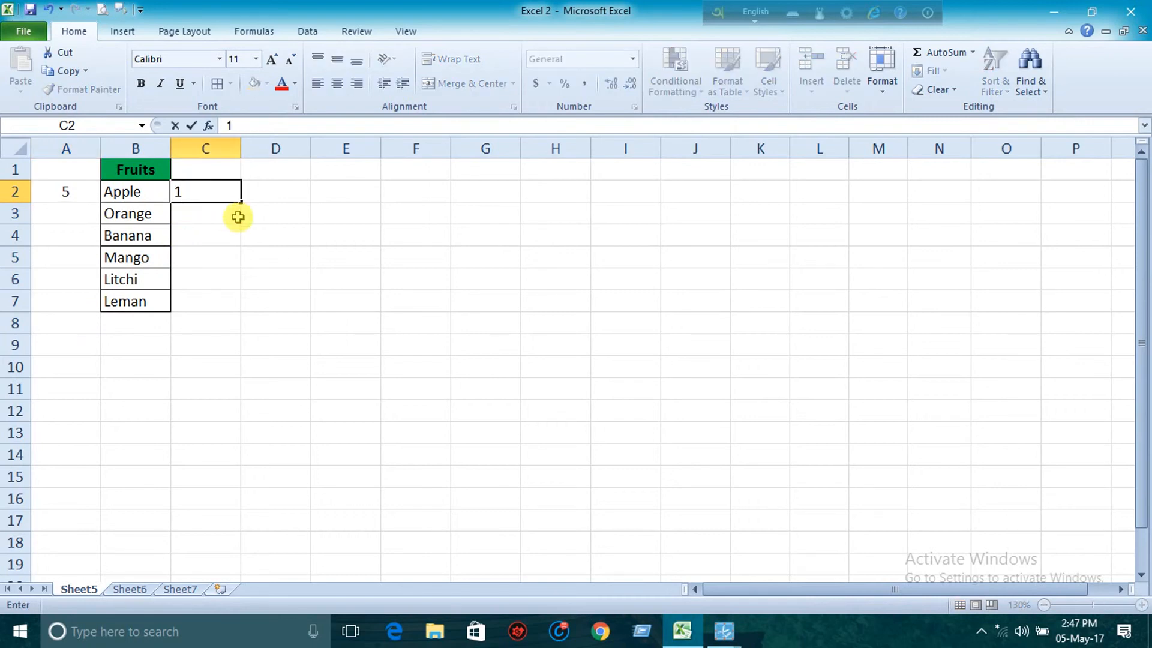
pyautogui.press('Return')
pyautogui.click(231, 195)
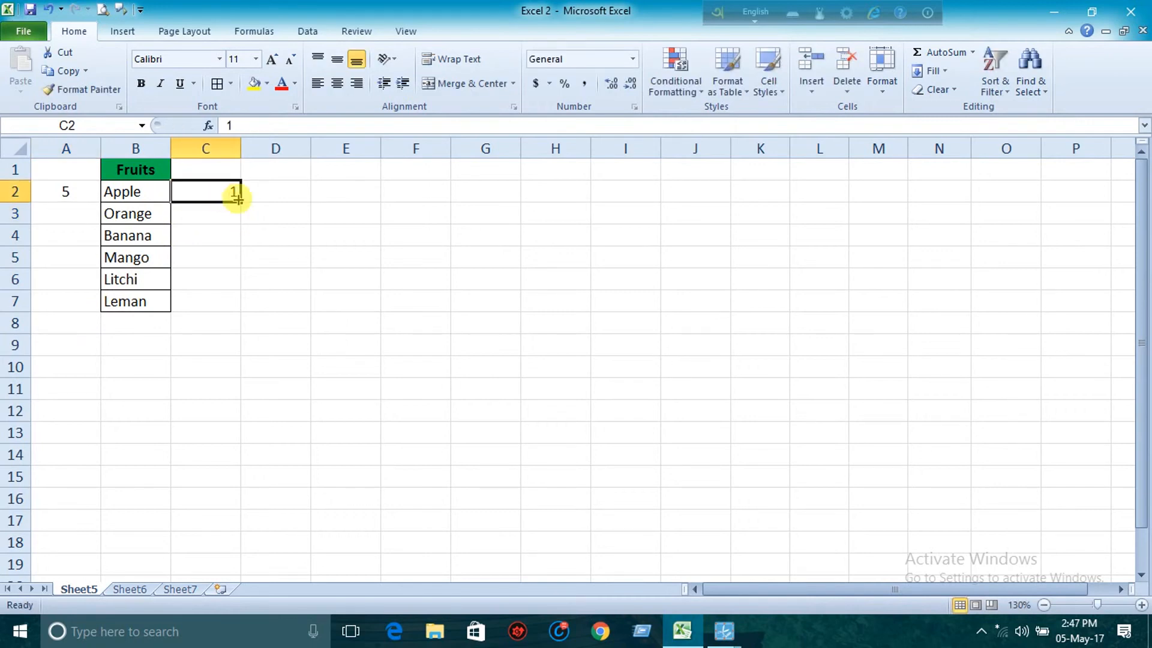
pyautogui.moveTo(240, 205); pyautogui.dragTo(239, 307)
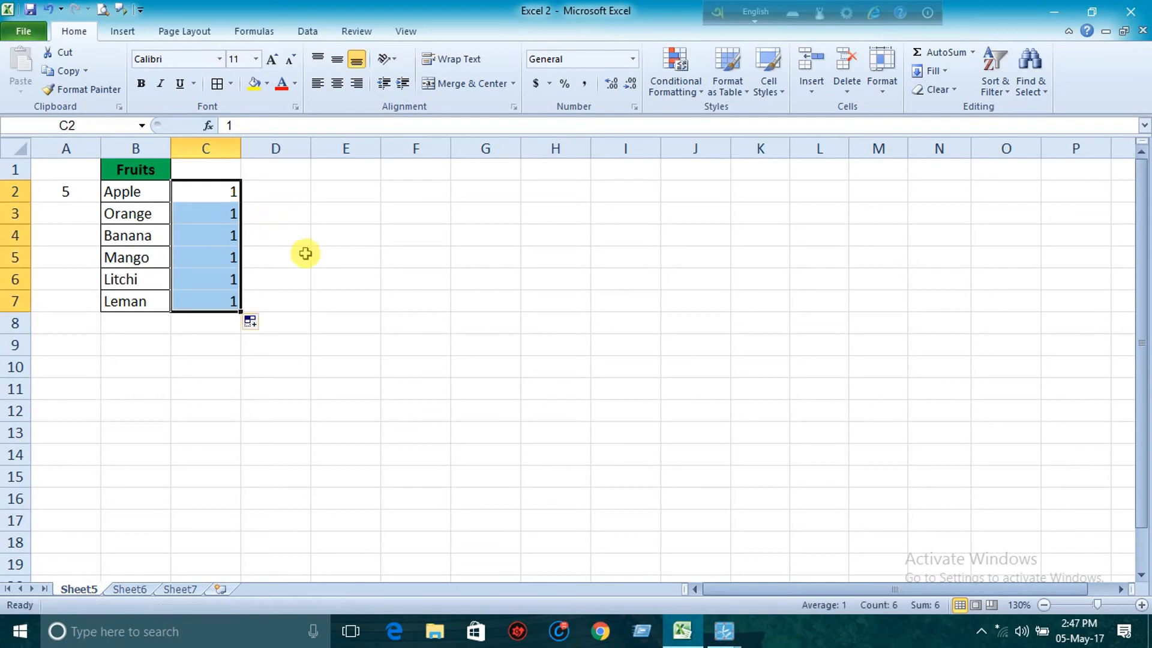
pyautogui.hotkey('ctrl', 'z')
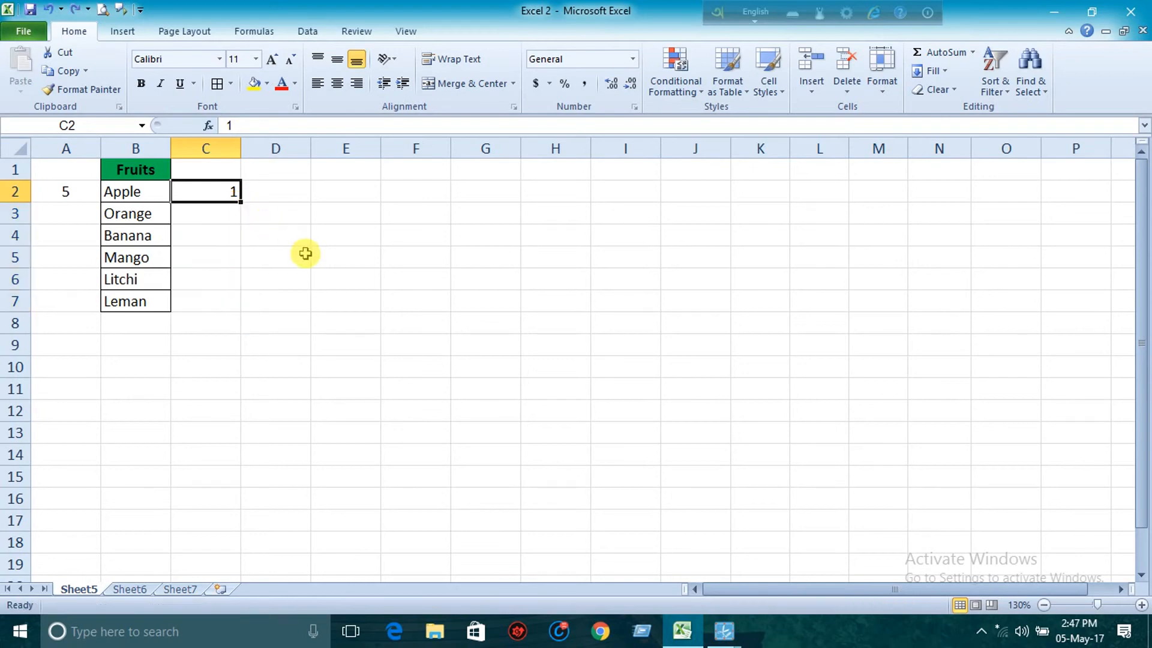
# Enter 2 in cell C3, autofill C2:C3 as a series down to C7, and view its fill options.
pyautogui.click(222, 208)
pyautogui.write('2')
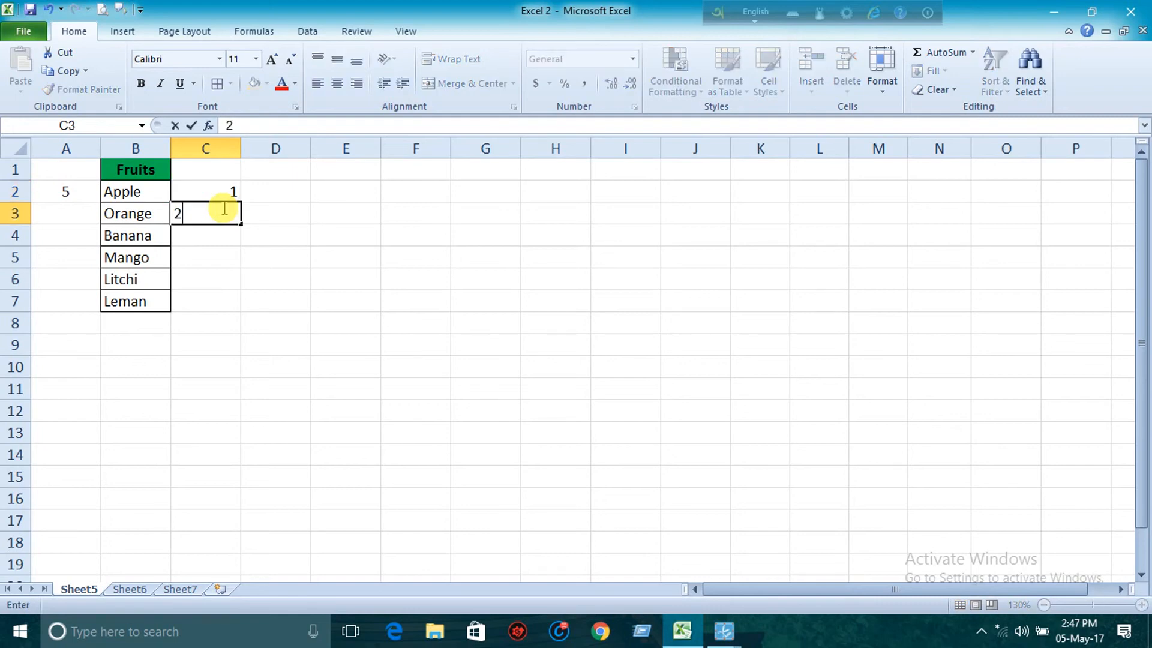
pyautogui.press('Return')
pyautogui.moveTo(226, 190); pyautogui.dragTo(232, 218)
pyautogui.doubleClick(246, 227)
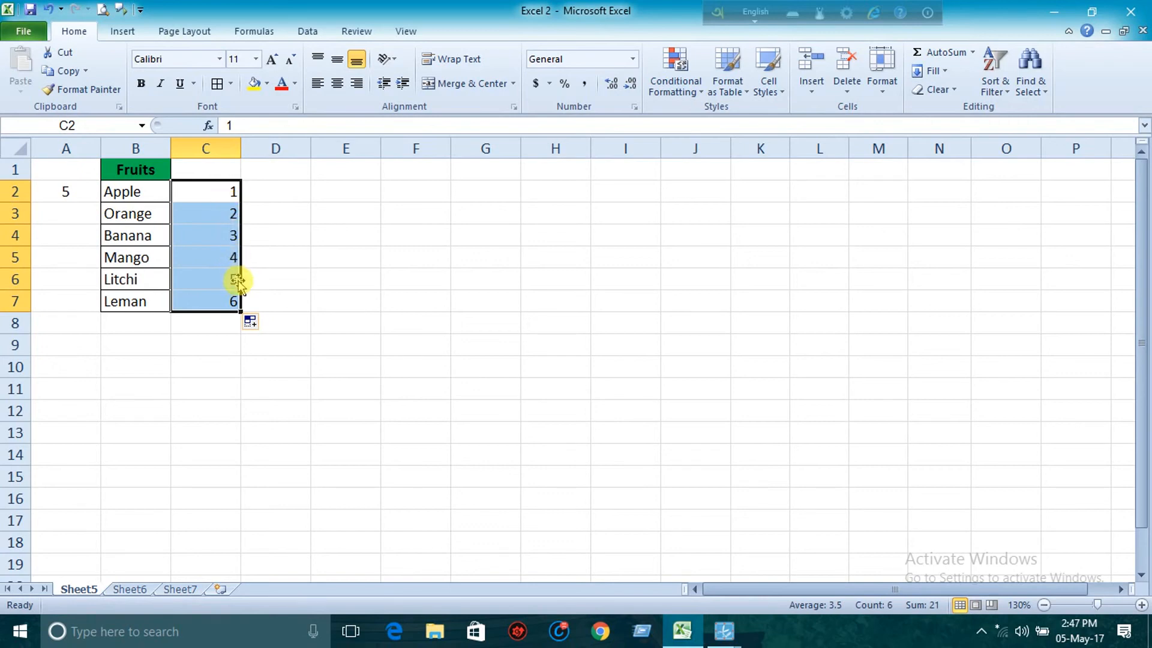
pyautogui.click(252, 322)
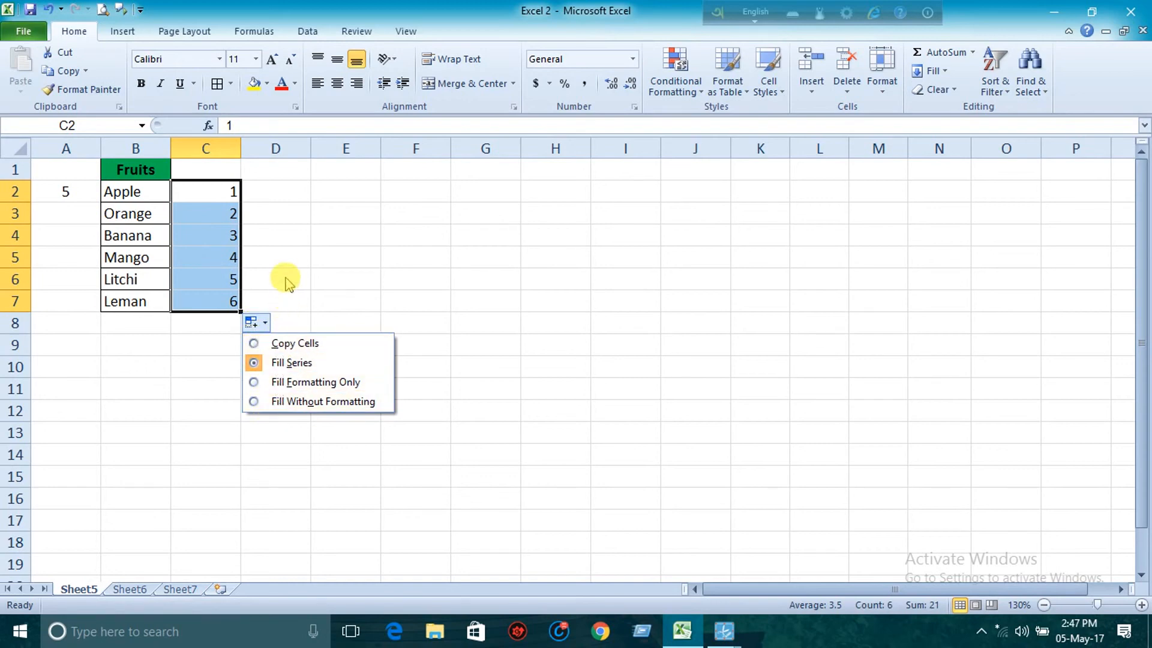
pyautogui.click(316, 263)
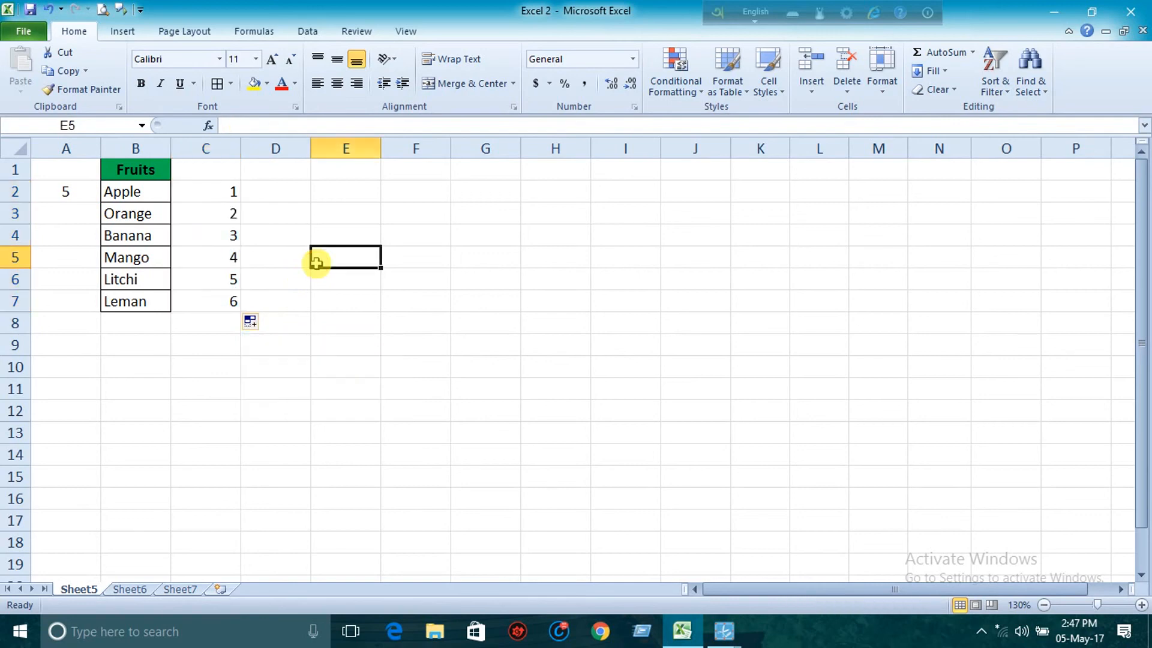
# Undo the series fill in column C and the entries in cells C3 and C2.
pyautogui.hotkey('ctrl', 'z')
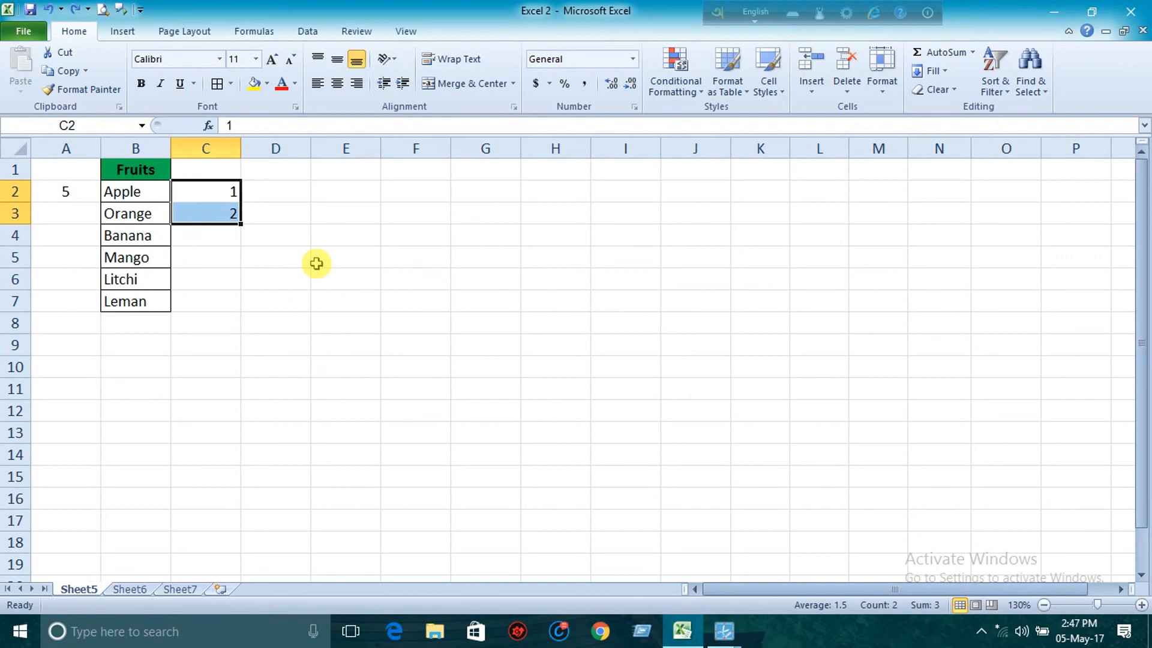
pyautogui.hotkey('ctrl', 'z')
pyautogui.hotkey('ctrl', 'z')
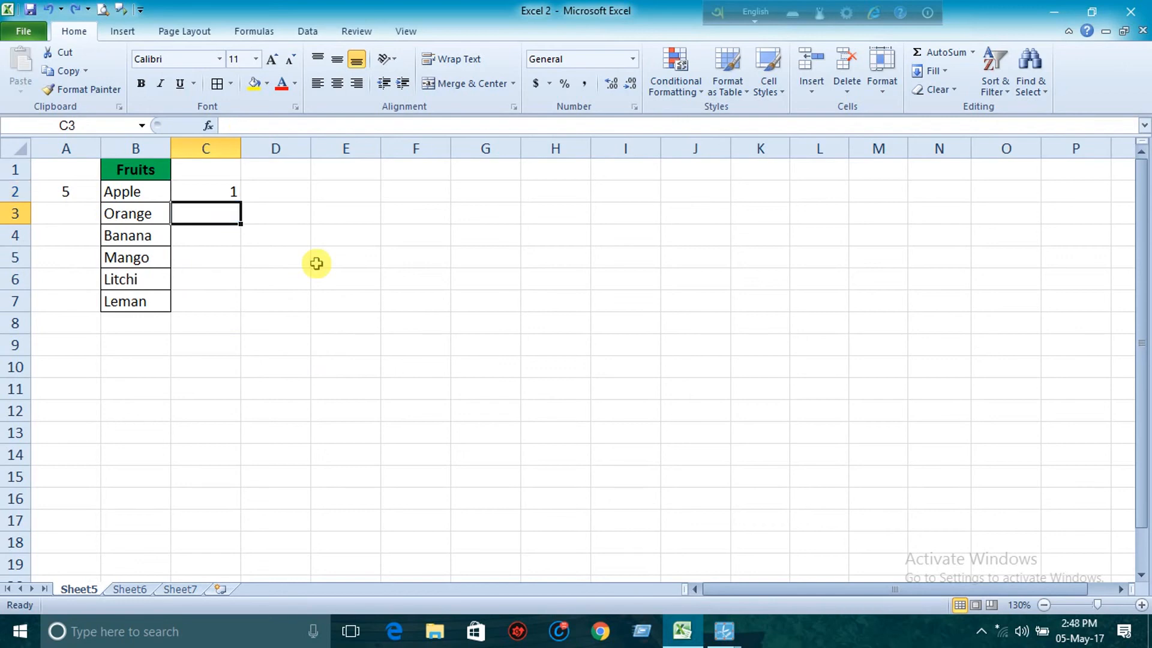
# Enter 5 in cell F2, away from the fruit list.
pyautogui.click(418, 193)
pyautogui.write('5')
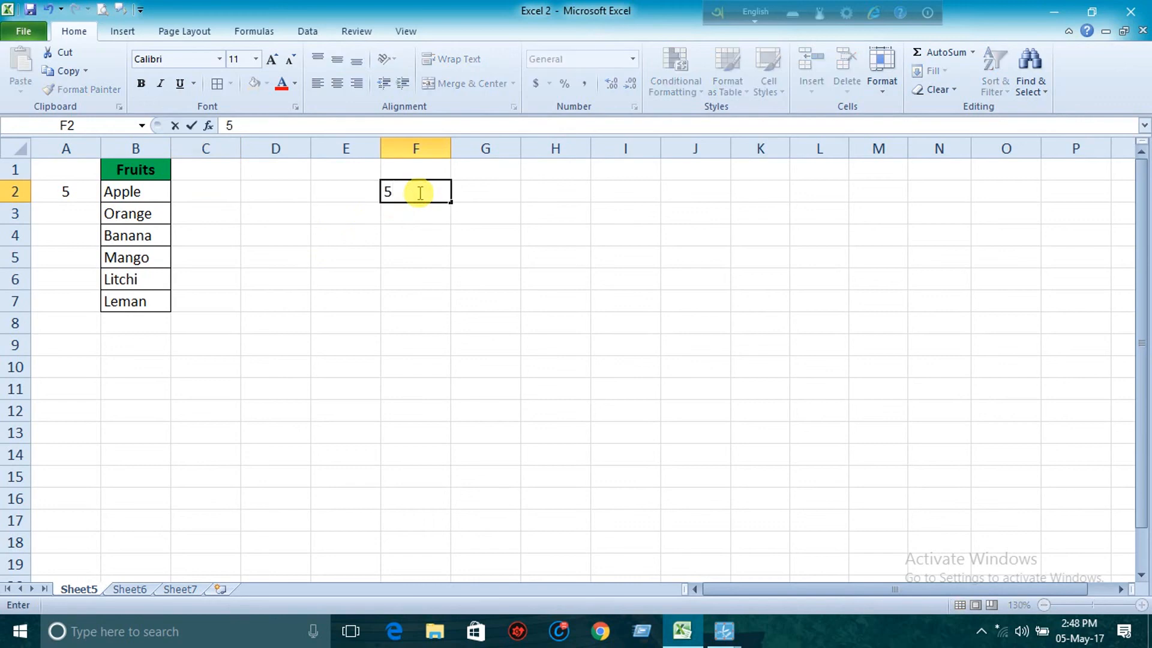
pyautogui.press('Return')
pyautogui.click(418, 192)
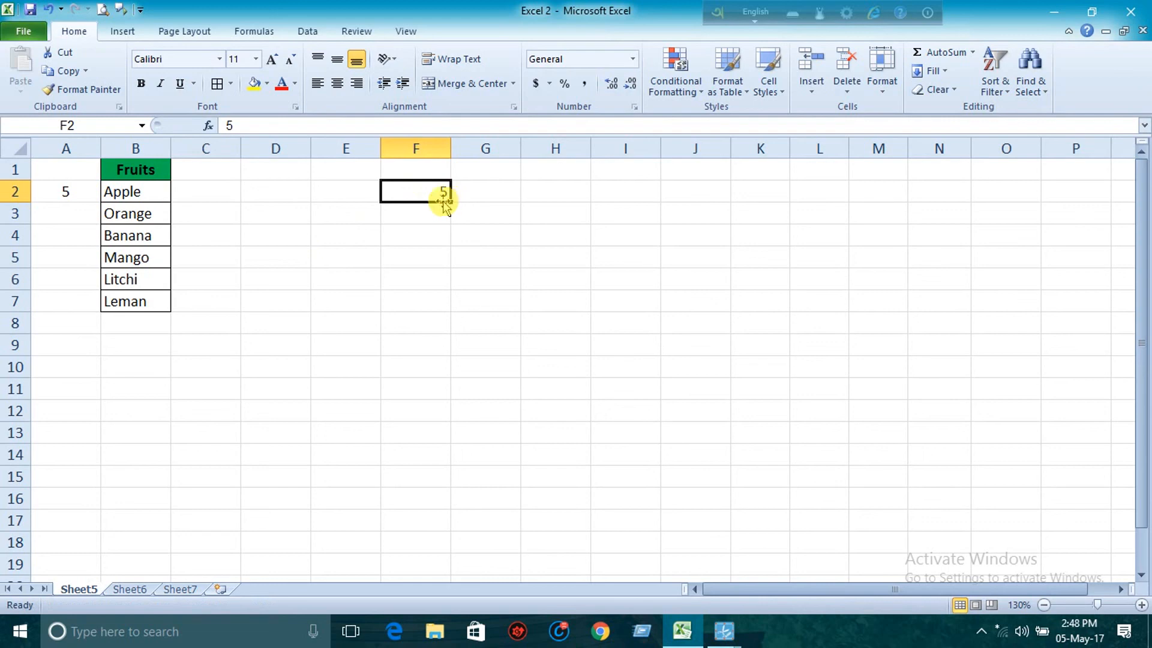
# Enter 5 in cell C2 and autofill it down to C7 alongside the fruit list.
pyautogui.click(198, 187)
pyautogui.write('5')
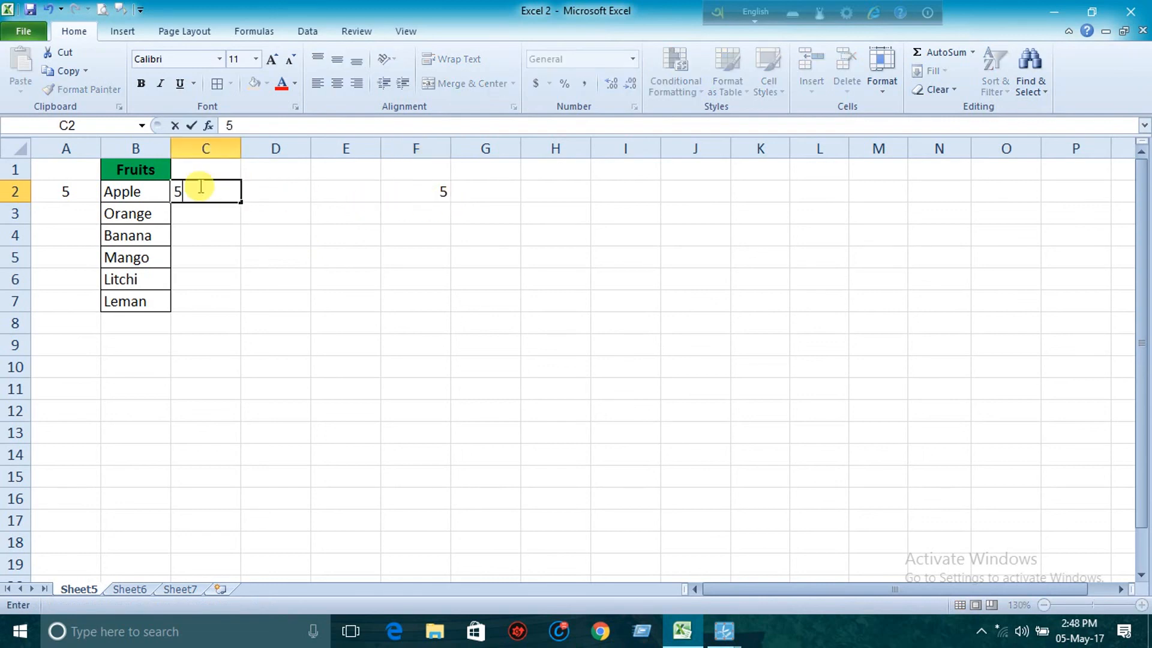
pyautogui.press('Return')
pyautogui.click(199, 186)
pyautogui.doubleClick(239, 200)
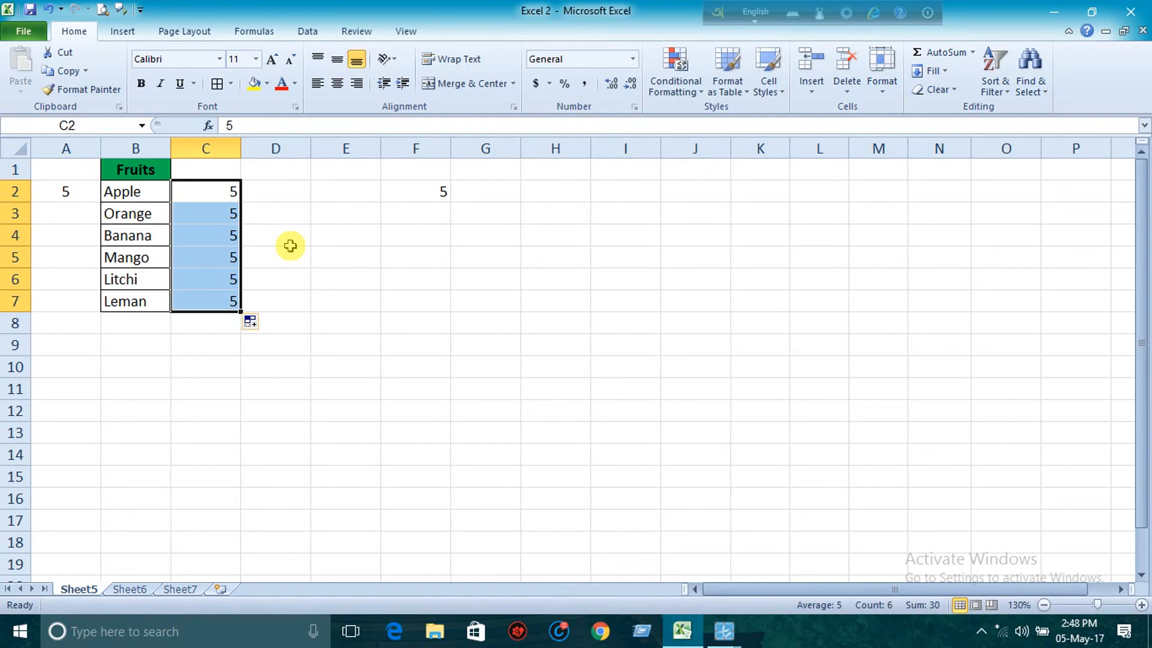
# Undo the last fill in column C, keeping only the 5 in cell C2.
pyautogui.hotkey('ctrl', 'z')
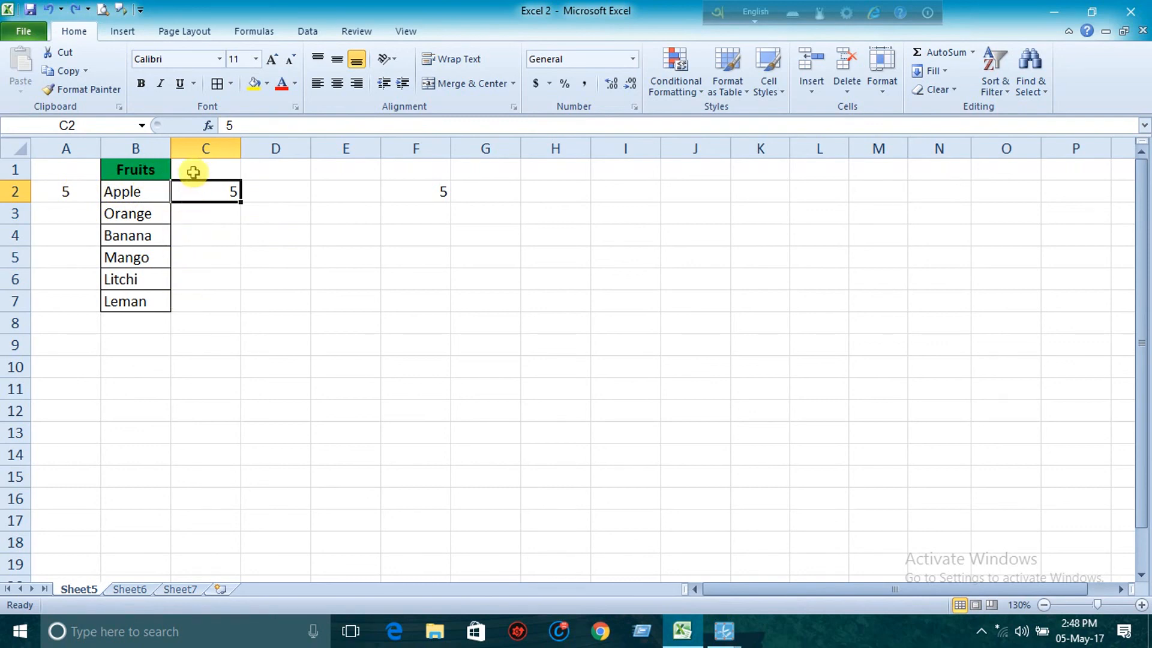
# Clear Mango from cell B5 to leave a gap in the fruit list, and autofill the 5 in C2 down to C4.
pyautogui.click(158, 256)
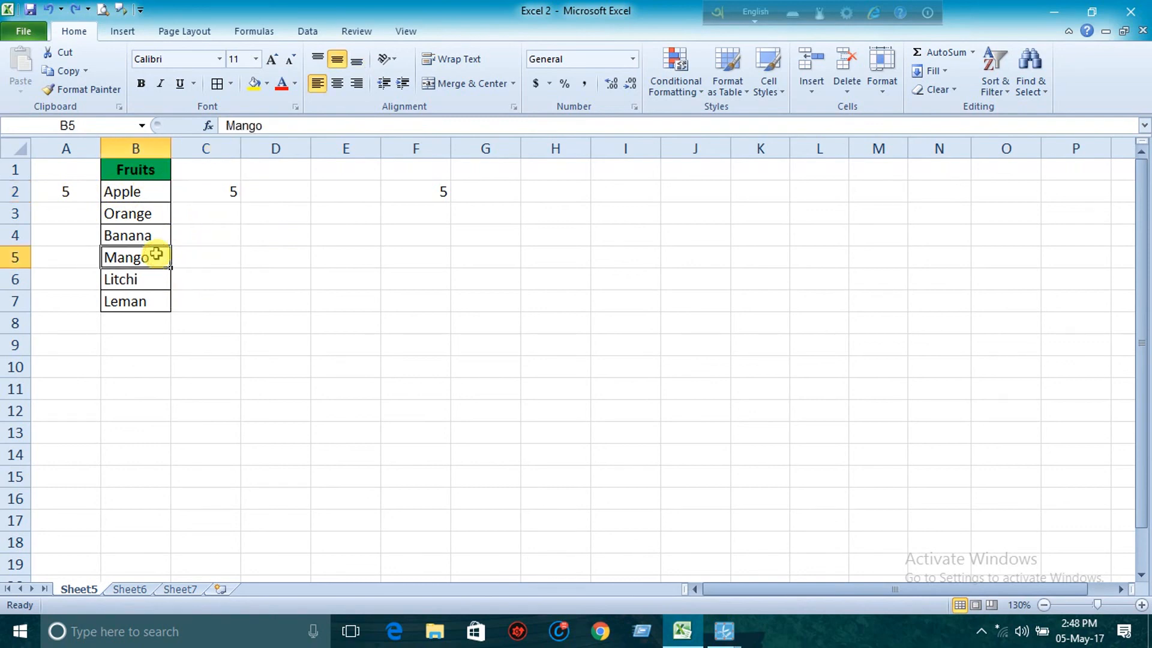
pyautogui.press('Delete')
pyautogui.click(204, 191)
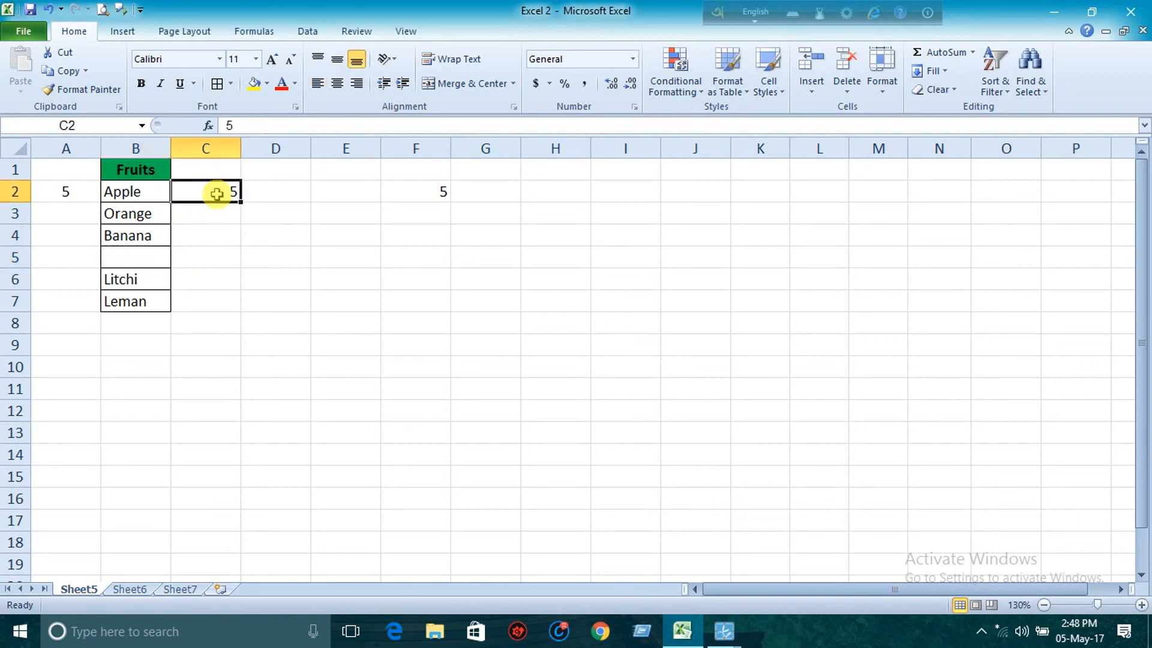
pyautogui.moveTo(236, 202); pyautogui.dragTo(231, 235)
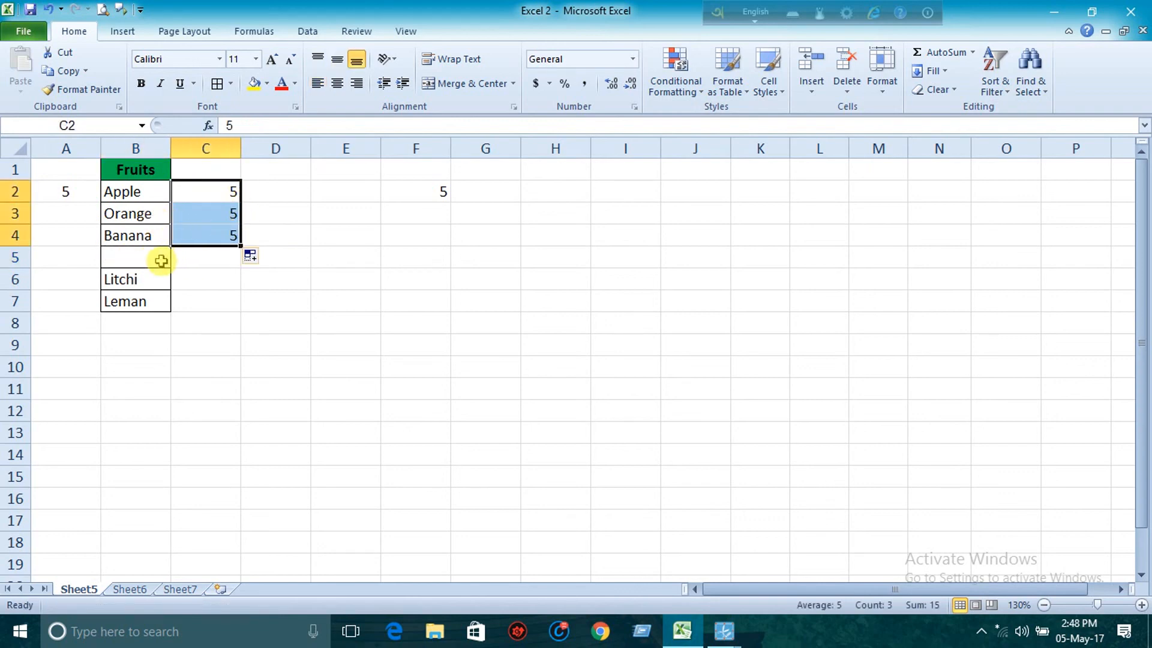
# Undo the fill in C3:C4 and the deletion of Mango from cell B5.
pyautogui.hotkey('ctrl', 'z')
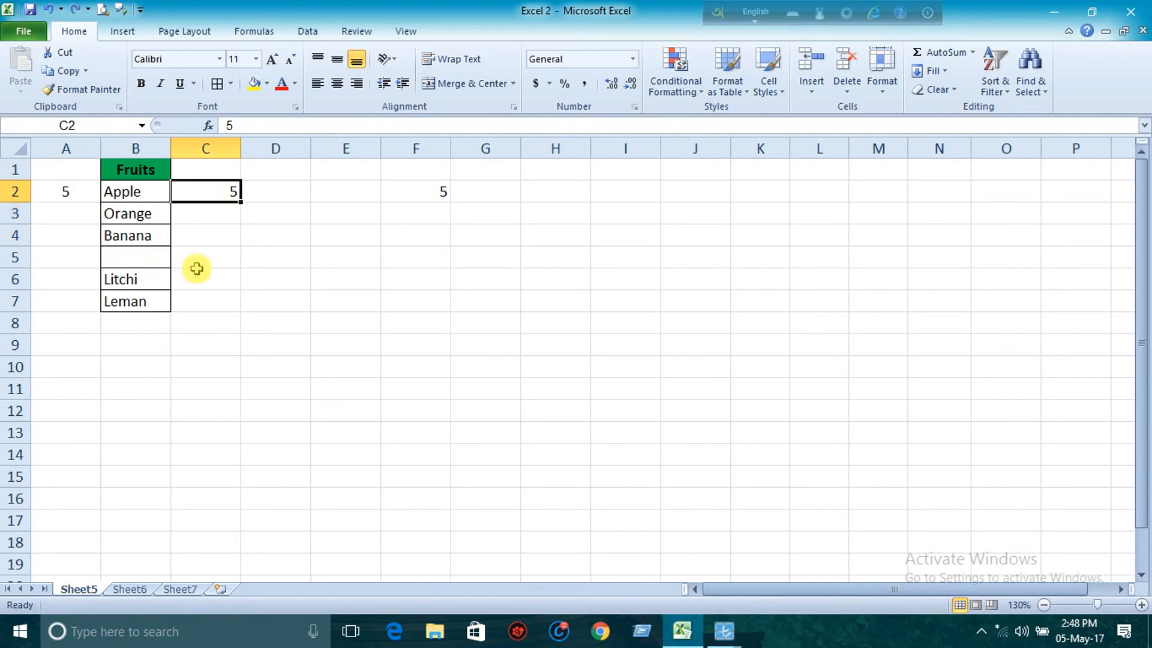
pyautogui.hotkey('ctrl', 'z')
# Clear the 5 from cells C2 and A2 on either side of the fruit list.
pyautogui.click(231, 194)
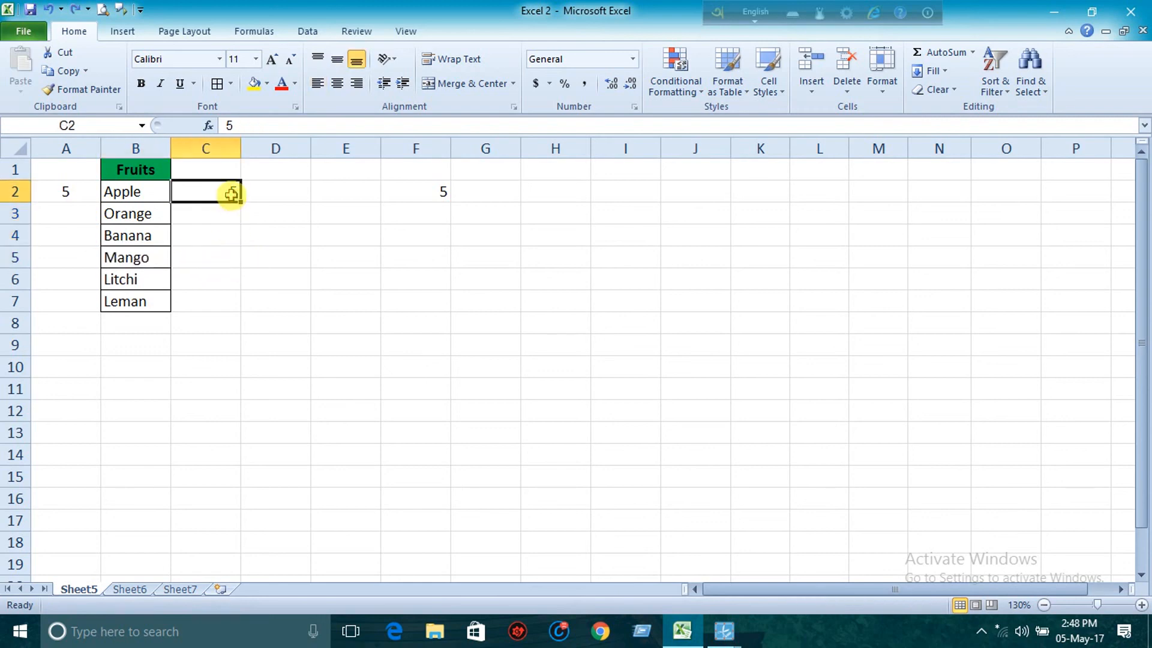
pyautogui.click(72, 193)
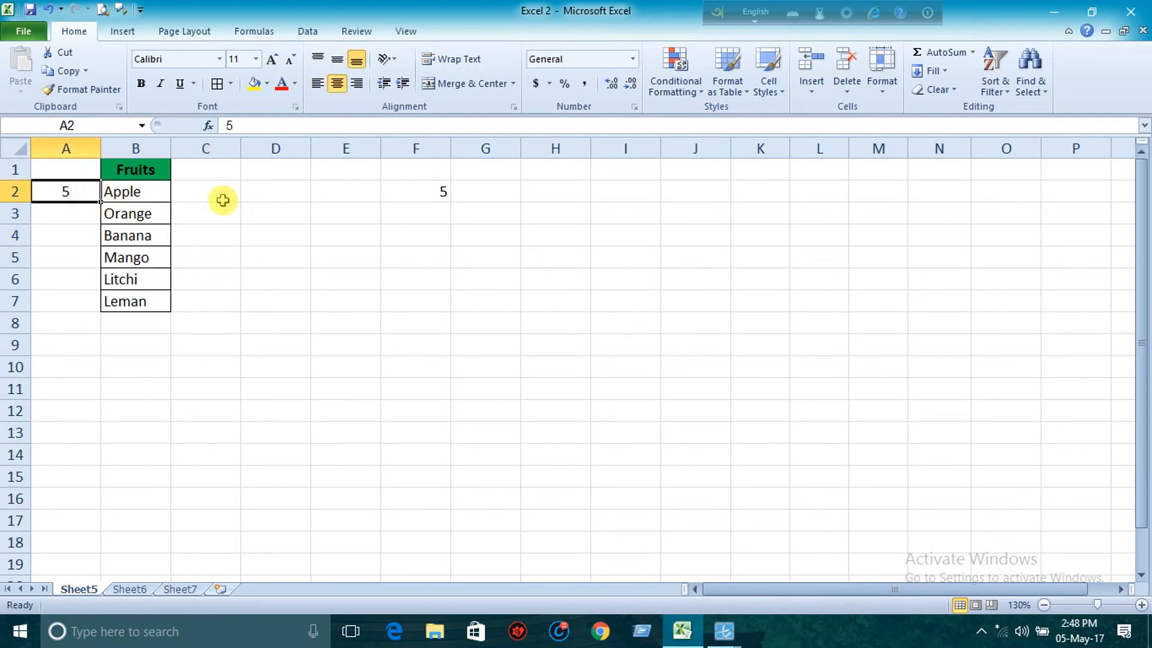
pyautogui.press('Delete')
pyautogui.click(275, 213)
pyautogui.click(264, 190)
pyautogui.click(210, 187)
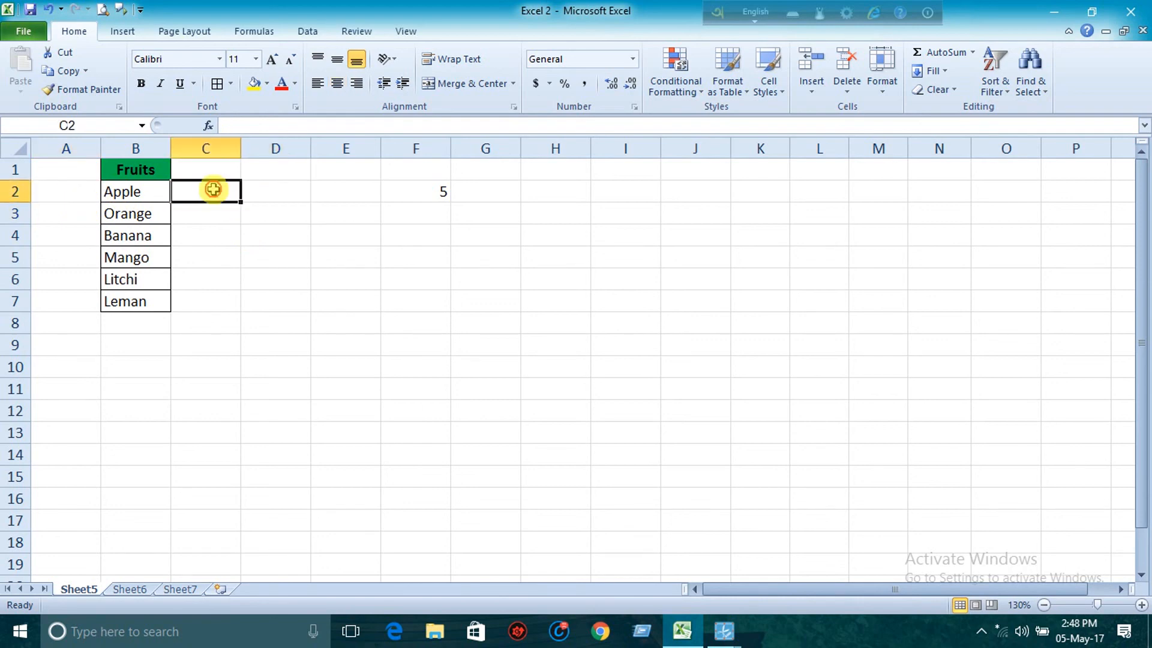
pyautogui.click(293, 204)
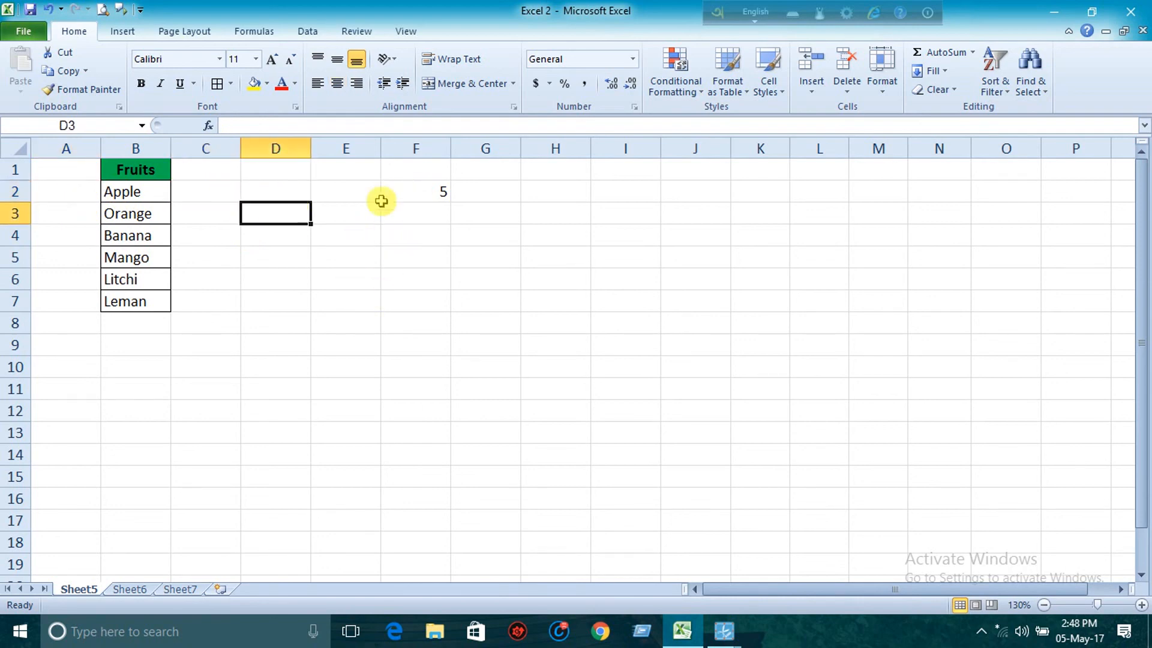
# Clear the 5 from cell F2, leaving only the fruit list on the sheet.
pyautogui.click(443, 191)
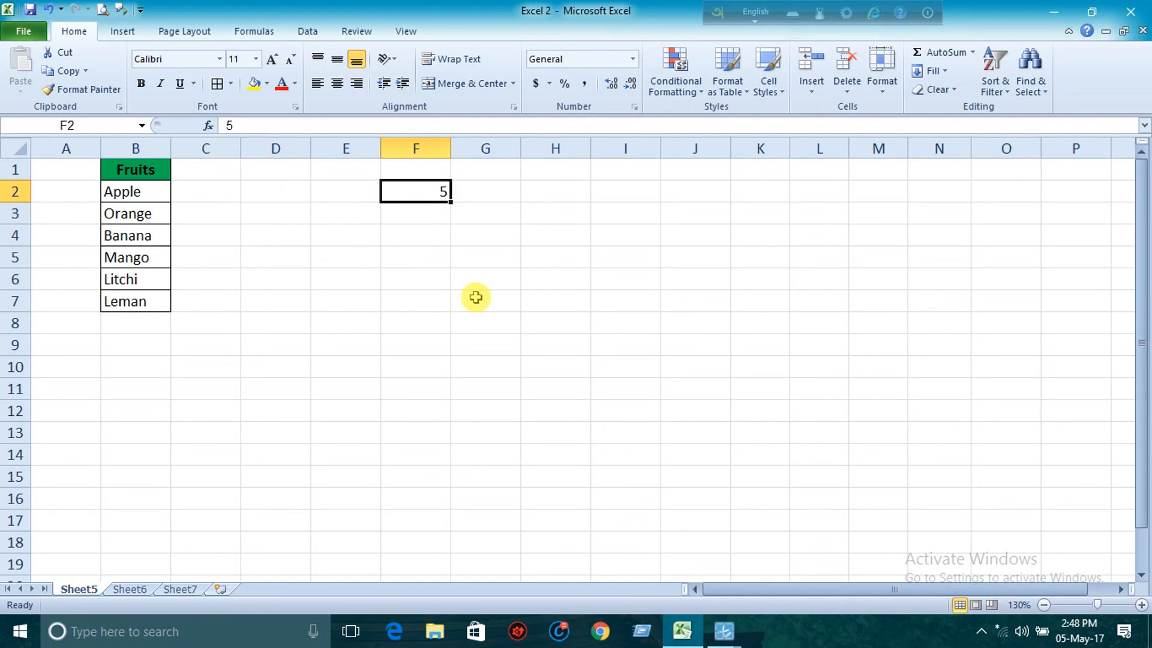
pyautogui.click(496, 278)
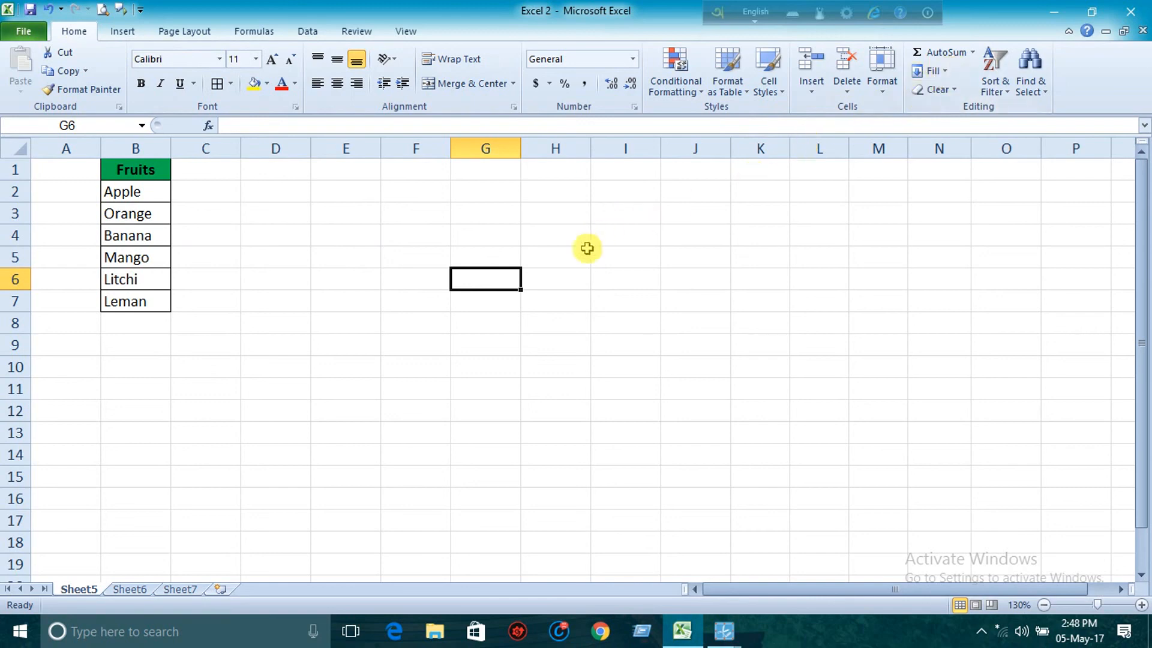
pyautogui.click(374, 238)
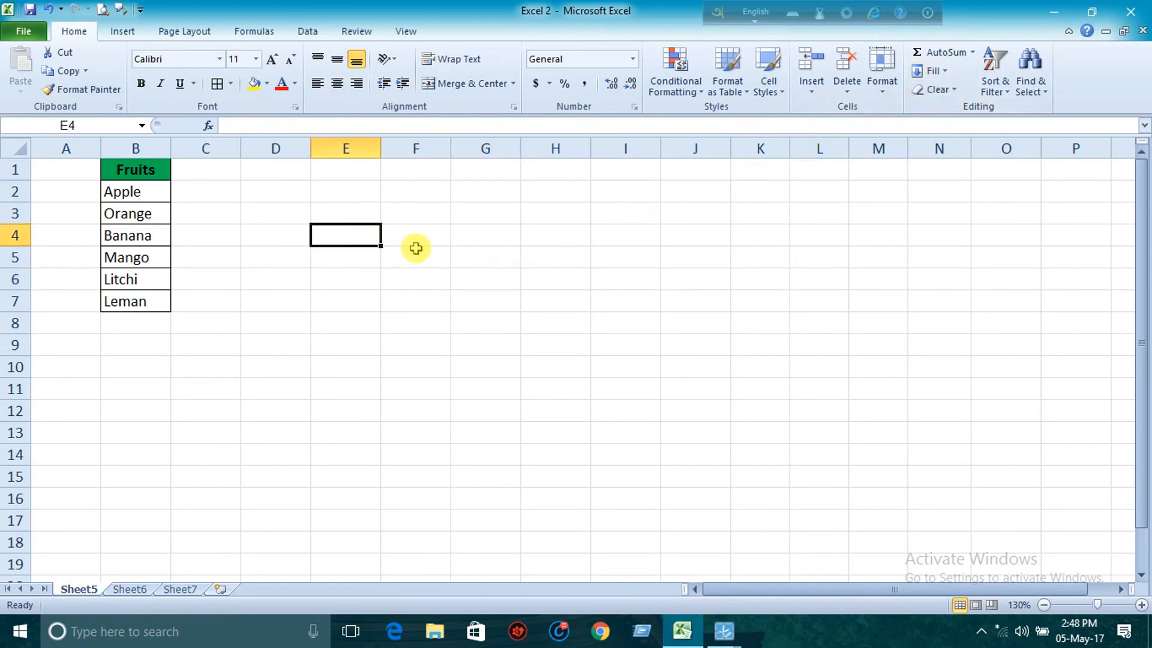